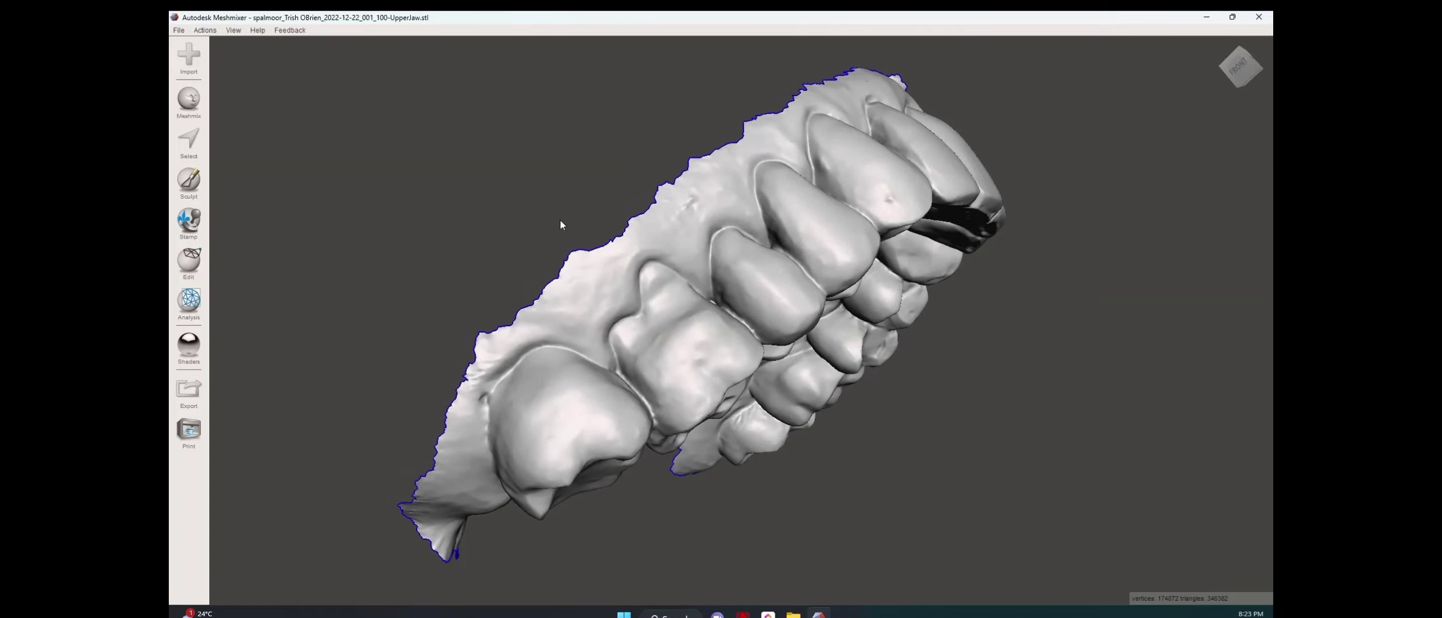
# Examine the upper jaw scan from the side, front, back and biting surfaces, including the navigation cube's standard views.
pyautogui.moveTo(560, 219); pyautogui.dragTo(527, 218, button='right')
pyautogui.moveTo(588, 346)
pyautogui.mouseDown(button='right')
pyautogui.moveTo(538, 340)
pyautogui.moveTo(502, 373)
pyautogui.moveTo(597, 346)
pyautogui.mouseUp(button='right')
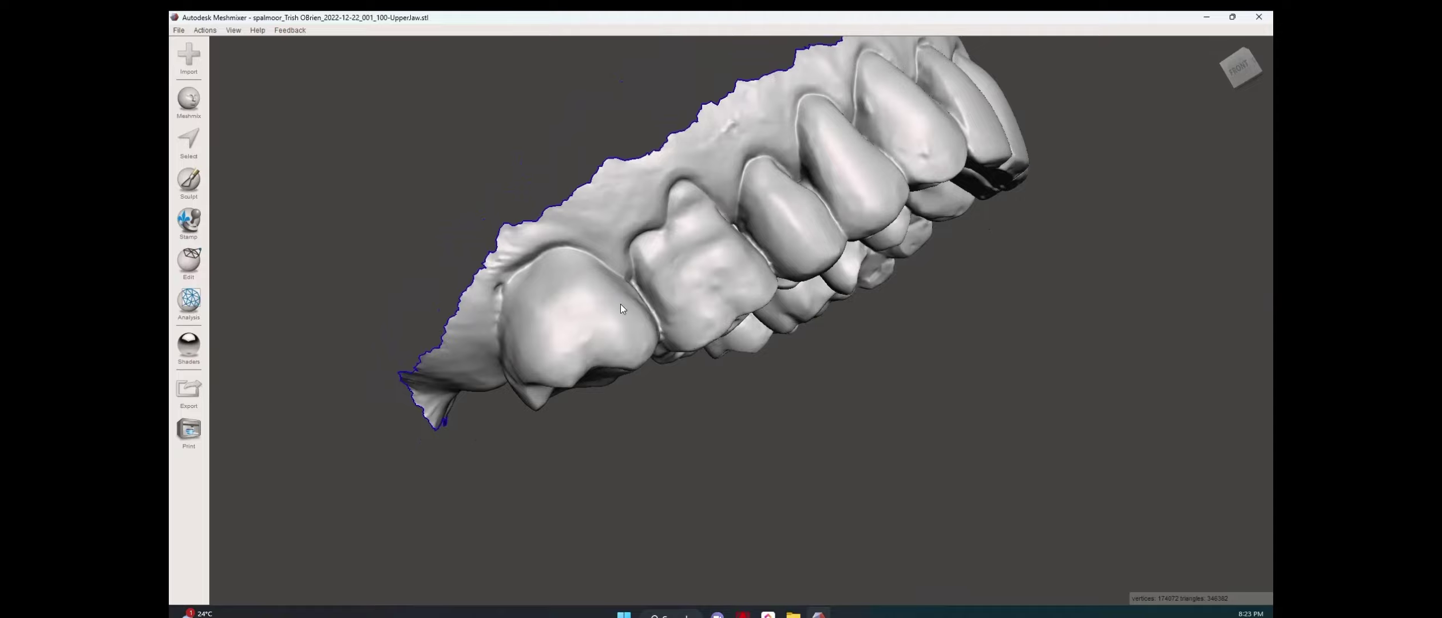
pyautogui.moveTo(753, 231); pyautogui.dragTo(514, 300, button='right')
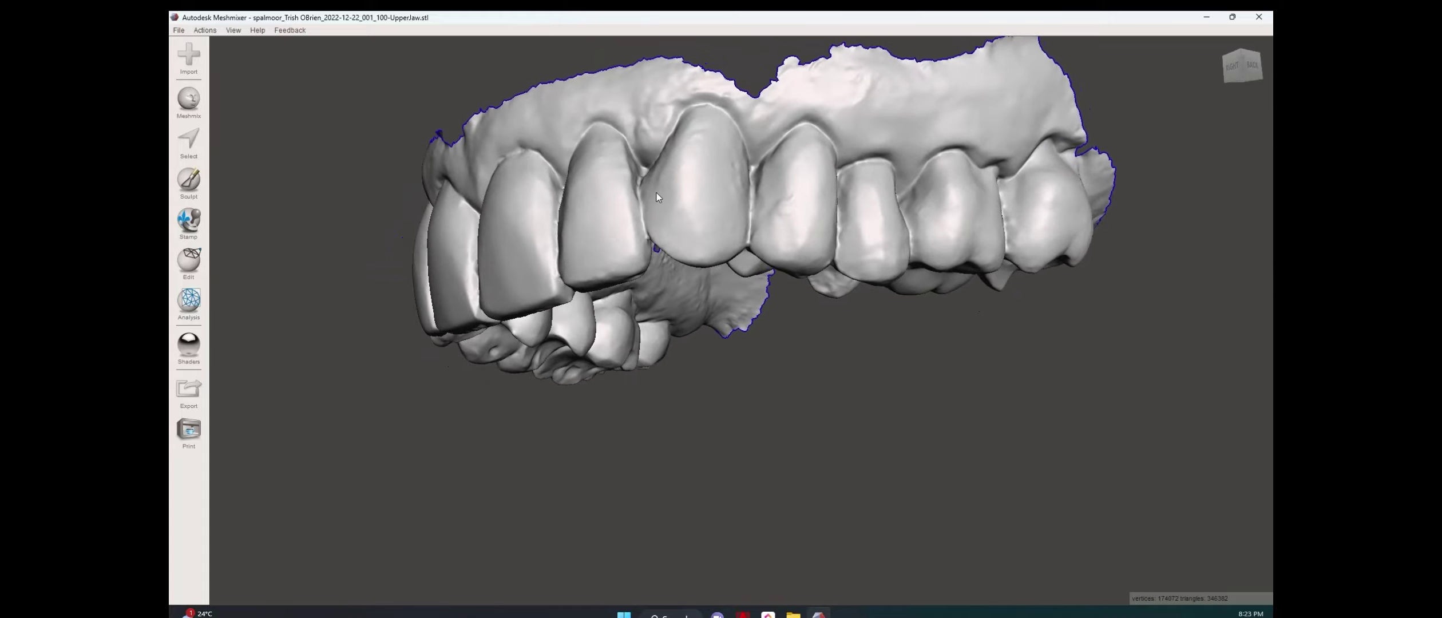
pyautogui.moveTo(730, 187); pyautogui.dragTo(684, 204, button='right')
pyautogui.moveTo(737, 235); pyautogui.dragTo(795, 78, button='right')
pyautogui.moveTo(795, 78); pyautogui.dragTo(801, 62, button='right')
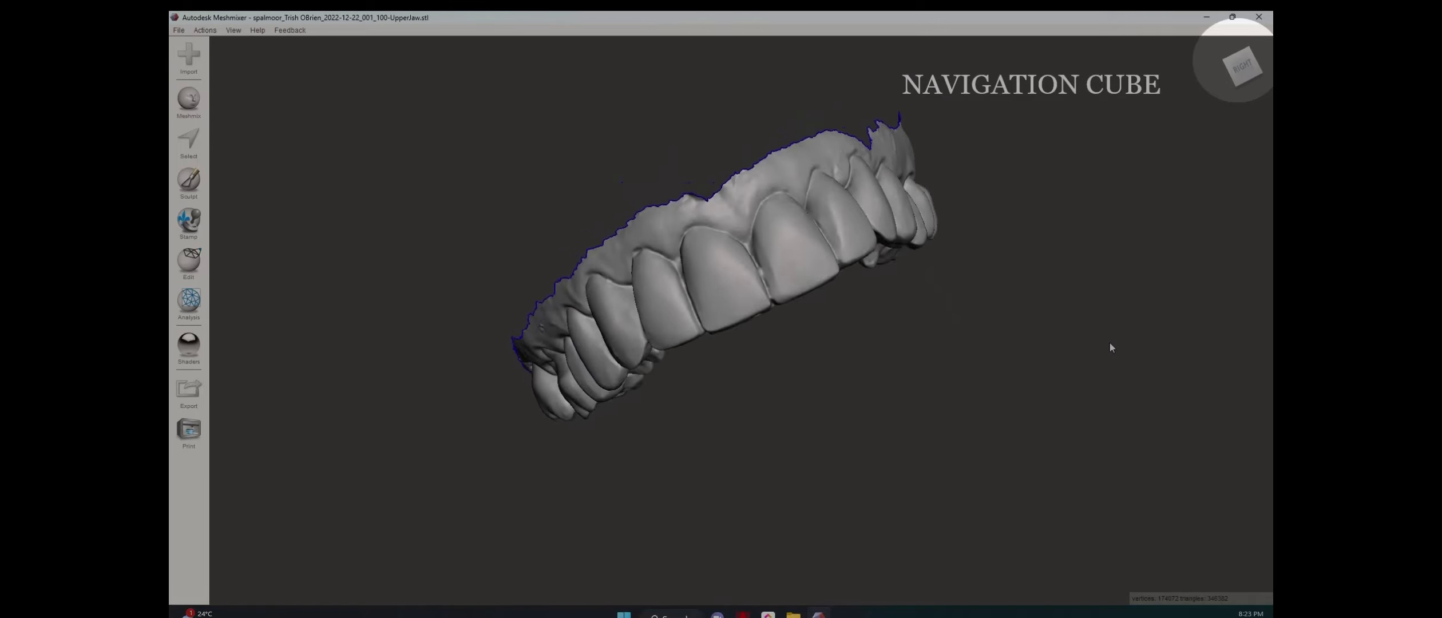
pyautogui.moveTo(1110, 342); pyautogui.dragTo(1112, 376, button='right')
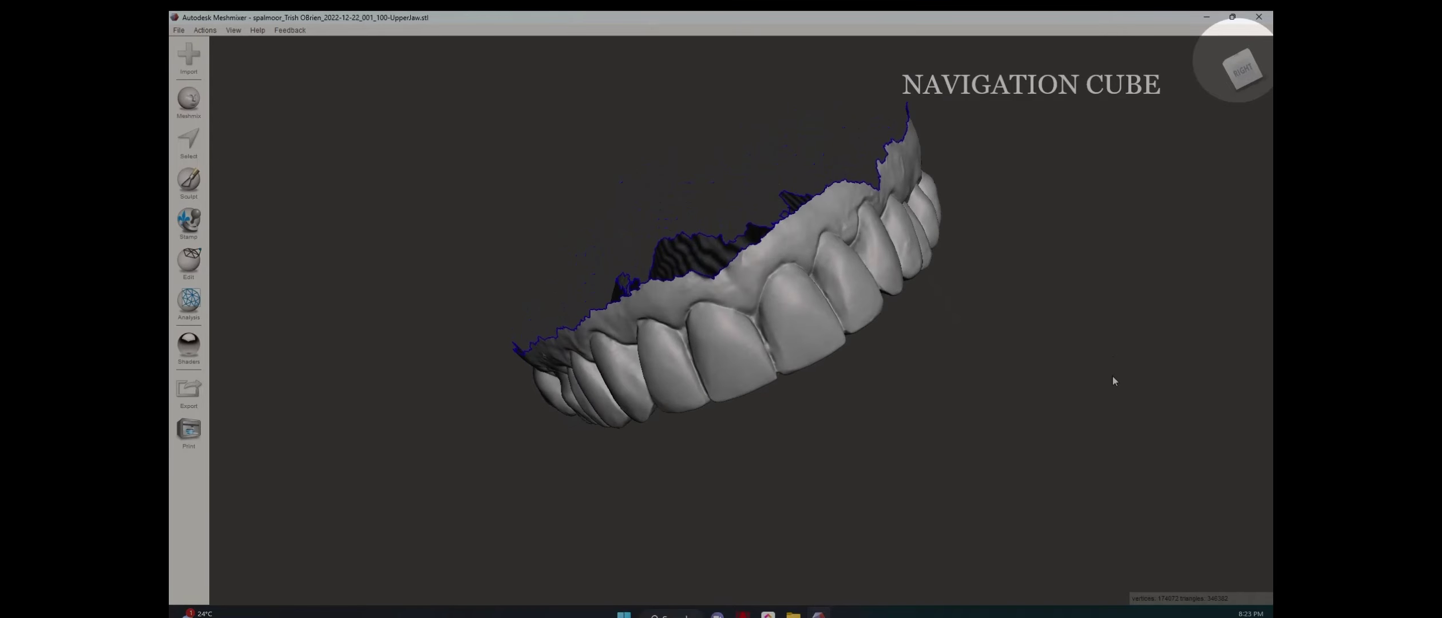
pyautogui.click(1244, 74)
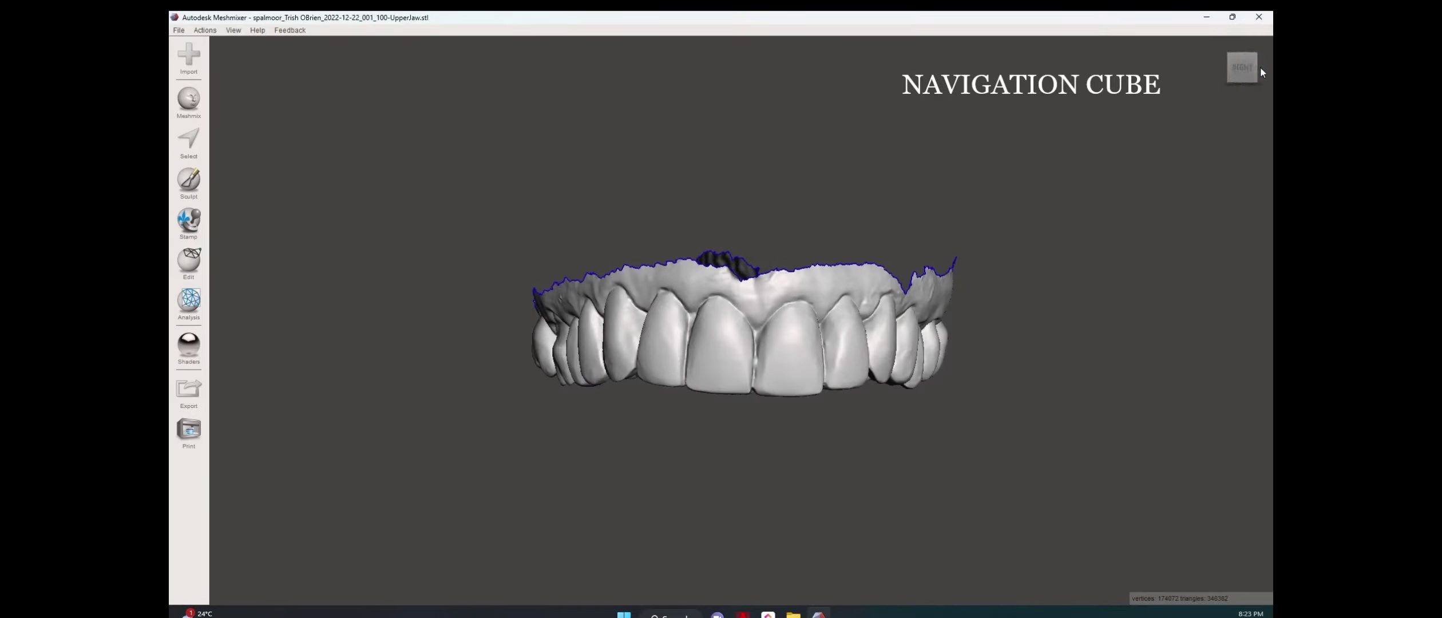
pyautogui.click(1262, 73)
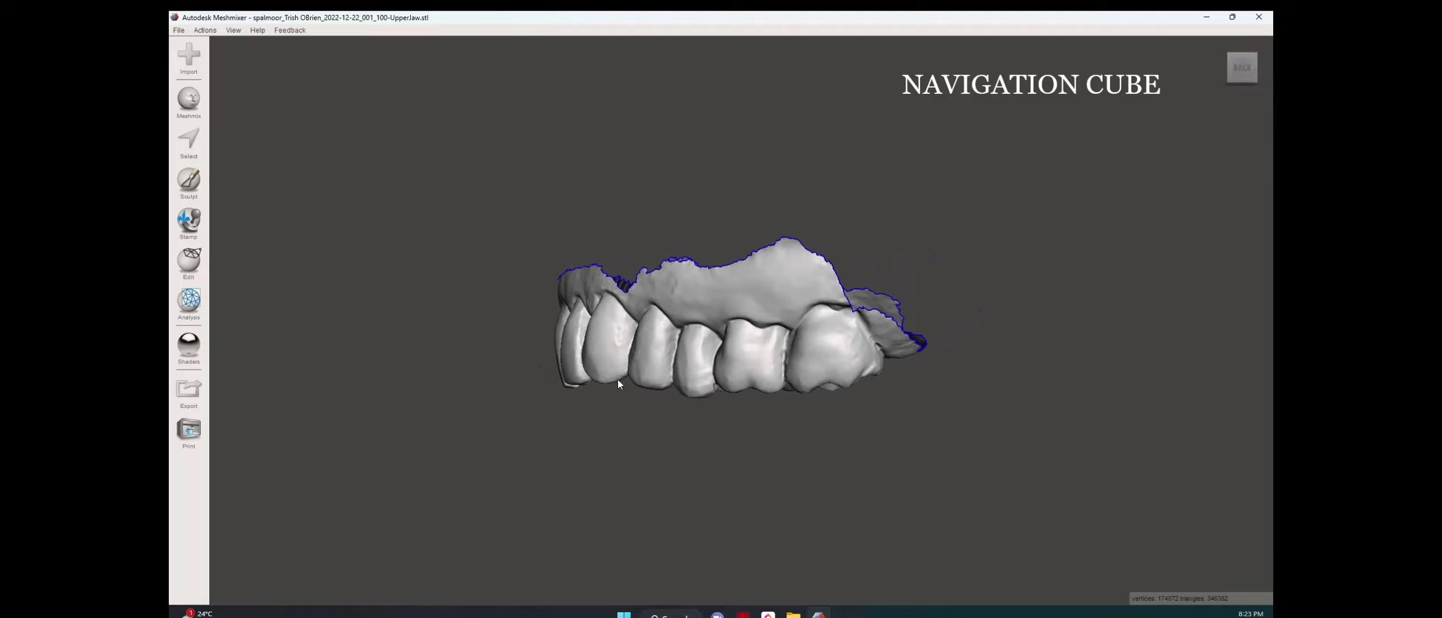
pyautogui.moveTo(617, 379); pyautogui.dragTo(696, 330, button='right')
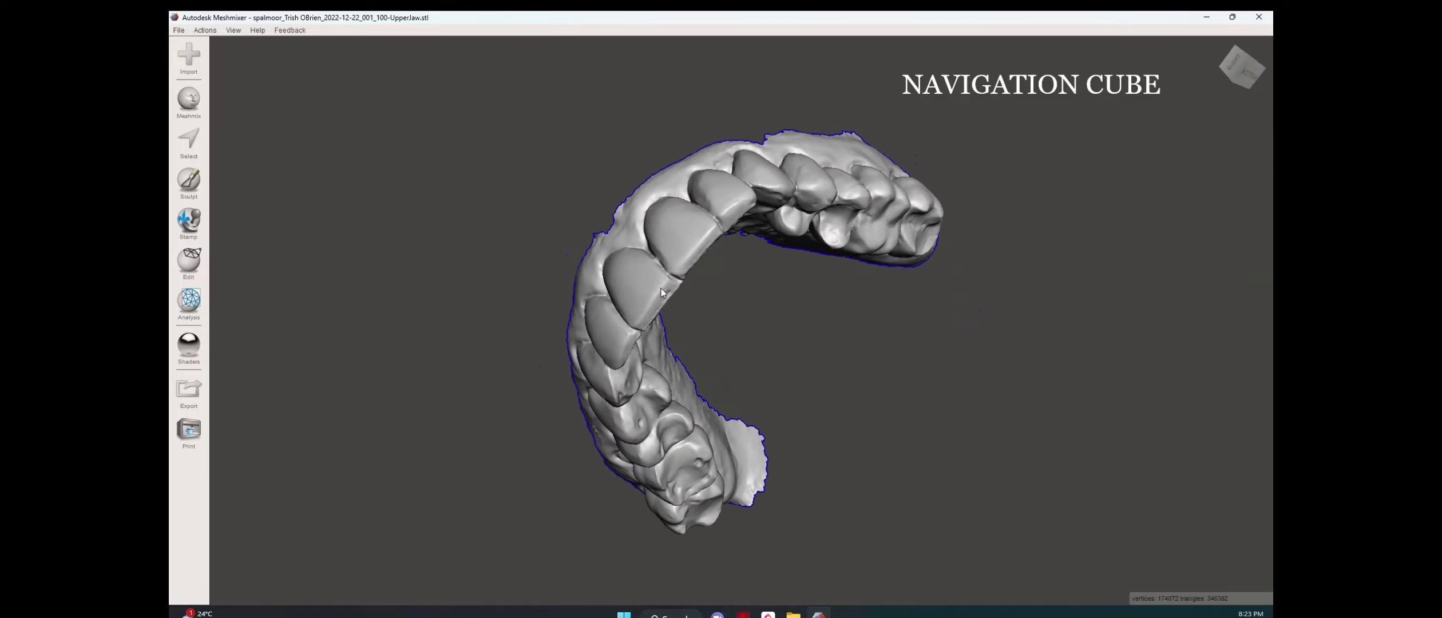
pyautogui.moveTo(662, 293); pyautogui.dragTo(715, 414, button='right')
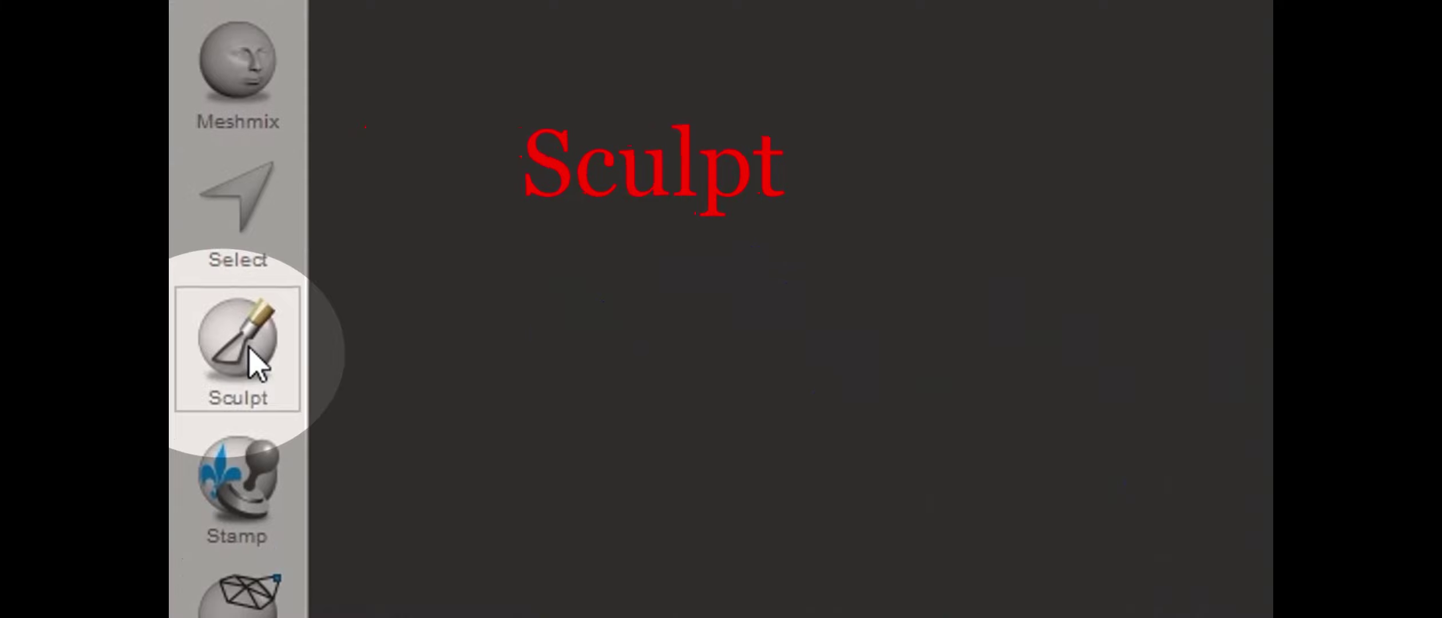
# Start sculpting in Volume mode with the BubbleSmooth brush.
pyautogui.click(252, 365)
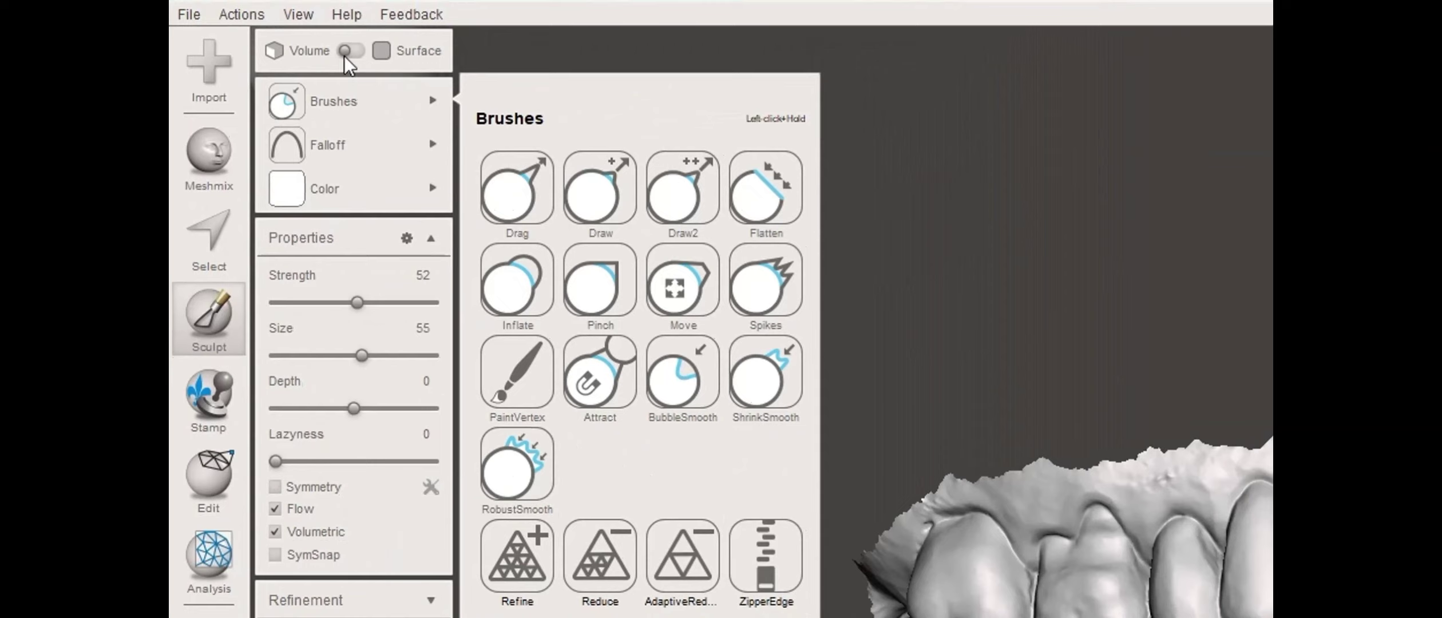
pyautogui.click(355, 50)
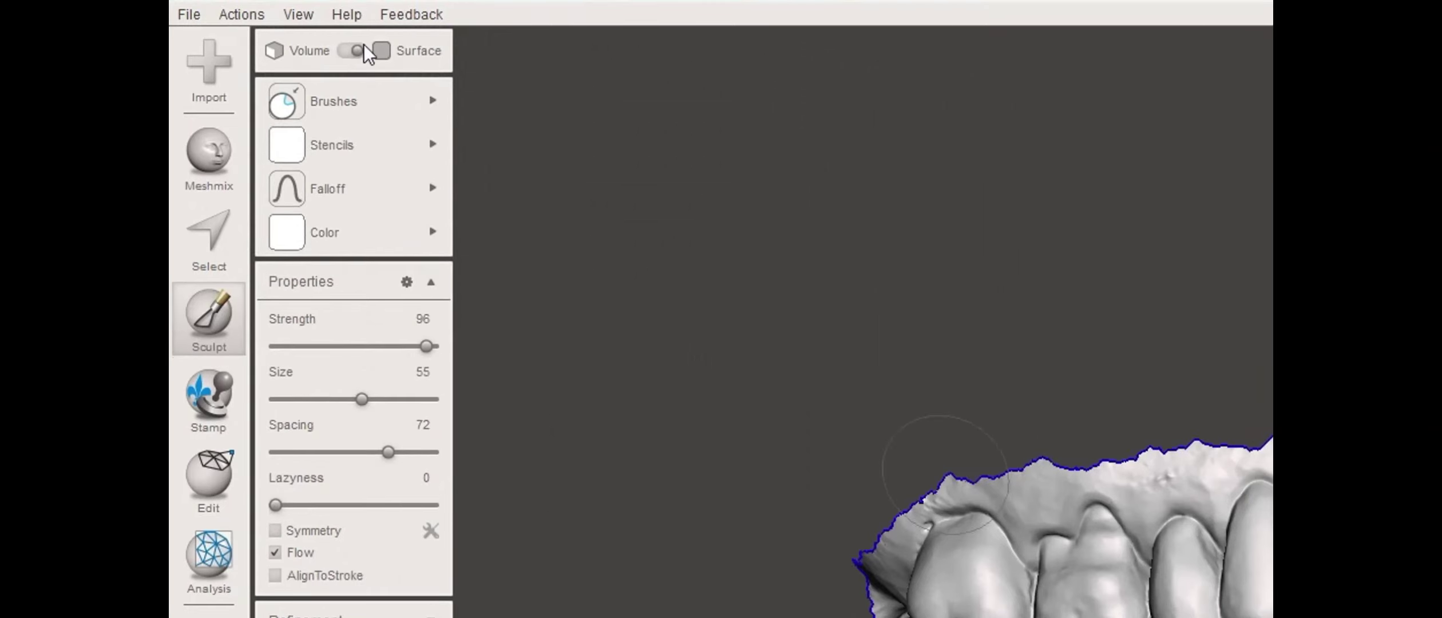
pyautogui.click(320, 85)
pyautogui.click(350, 51)
pyautogui.moveTo(385, 110)
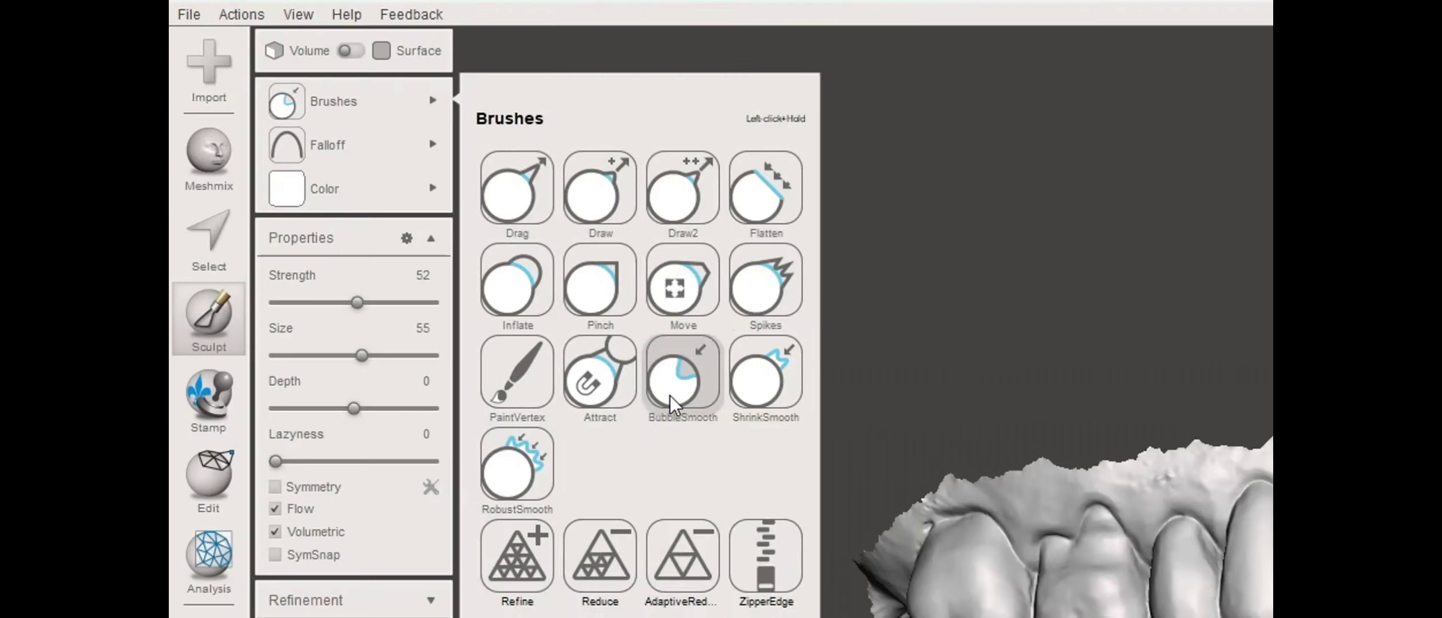
pyautogui.click(670, 395)
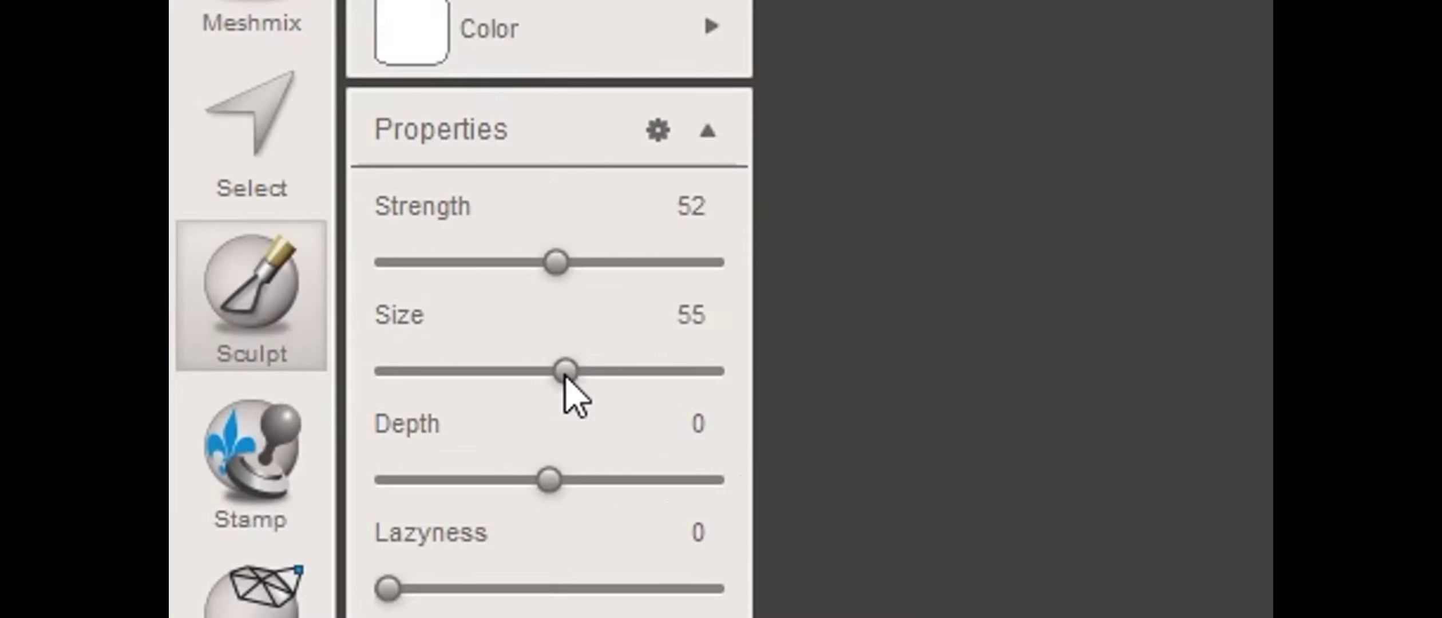
# Try brush sizes 87 and 50 against the gum above the rearmost molar.
pyautogui.moveTo(567, 378); pyautogui.dragTo(674, 375)
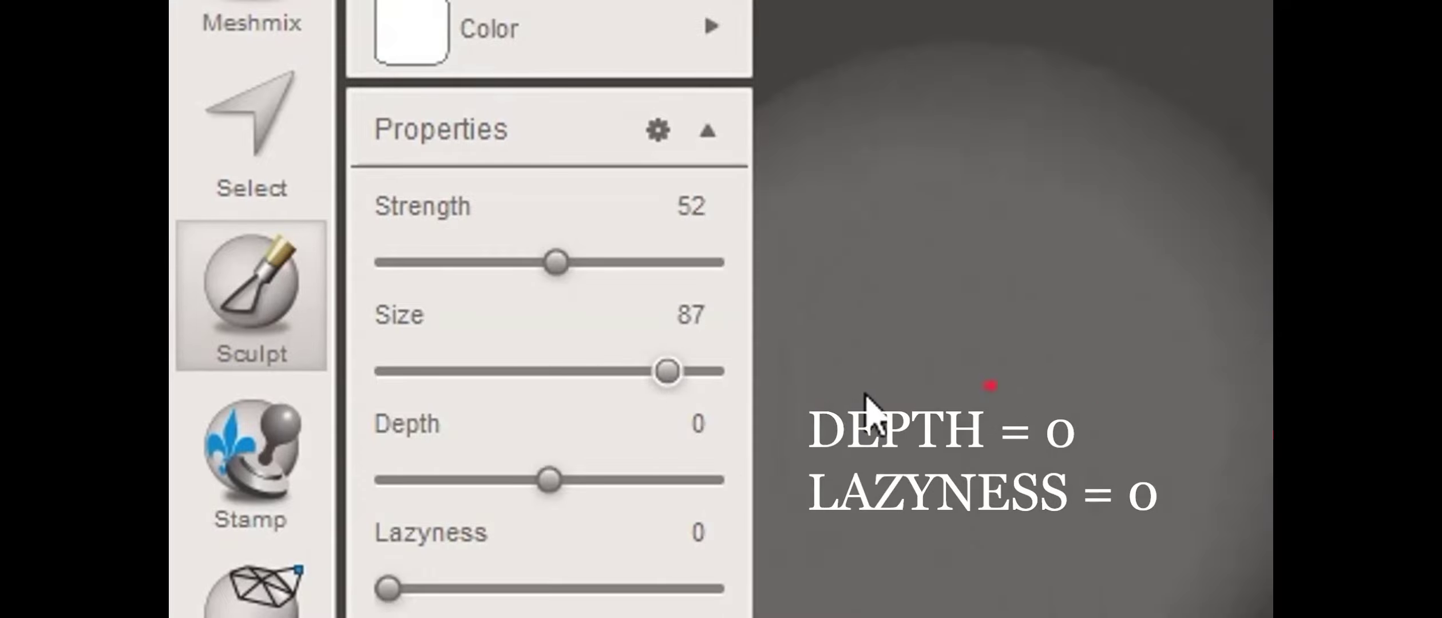
pyautogui.moveTo(660, 372); pyautogui.dragTo(550, 368)
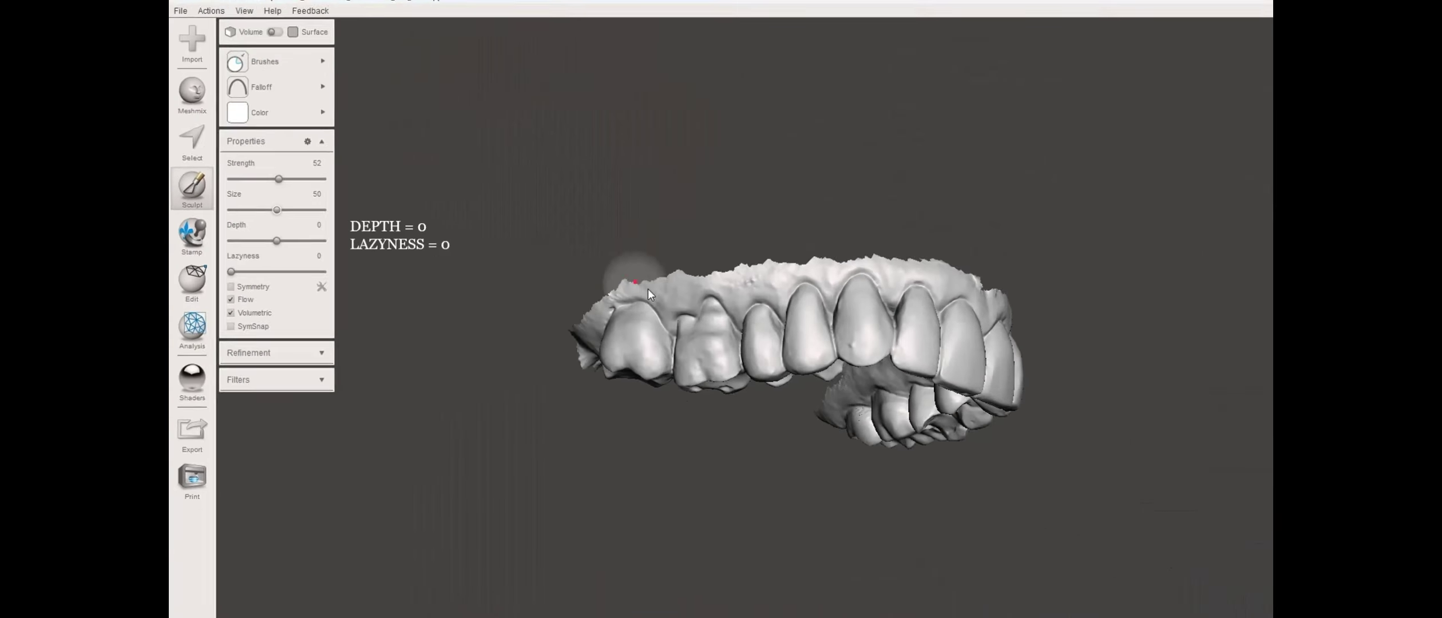
pyautogui.moveTo(628, 282); pyautogui.dragTo(651, 280)
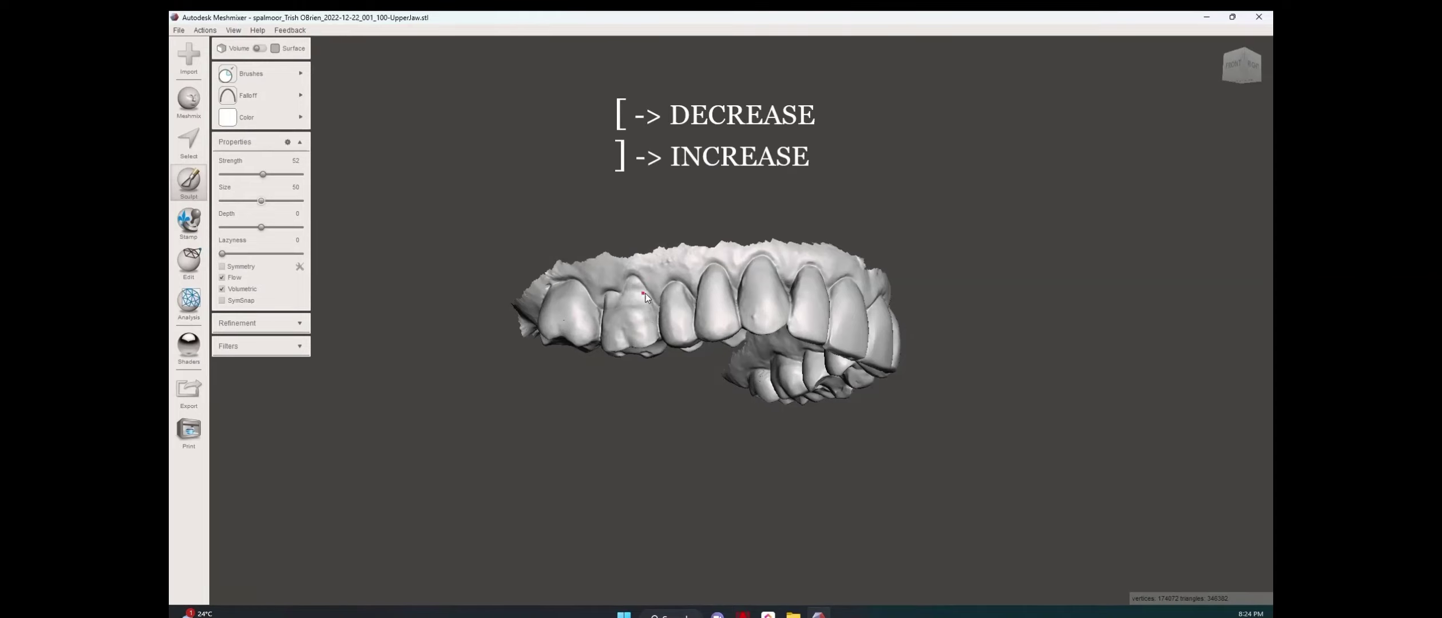
# Make the smoothing brush smaller to suit a close-up of the premolars and canine.
pyautogui.press('[')
pyautogui.press('[')
pyautogui.press('[')
pyautogui.press('[')
pyautogui.press('[')
pyautogui.press('[')
pyautogui.press('[')
pyautogui.press('[')
pyautogui.press('[')
pyautogui.press(']')
pyautogui.press(']')
pyautogui.press(']')
pyautogui.press(']')
pyautogui.press(']')
pyautogui.press(']')
pyautogui.press(']')
pyautogui.press('[')
pyautogui.press('[')
pyautogui.press('[')
pyautogui.press('[')
pyautogui.press('[')
pyautogui.press('[')
pyautogui.press('[')
pyautogui.moveTo(577, 428); pyautogui.dragTo(599, 427, button='right')
pyautogui.scroll(10, 703, 451)
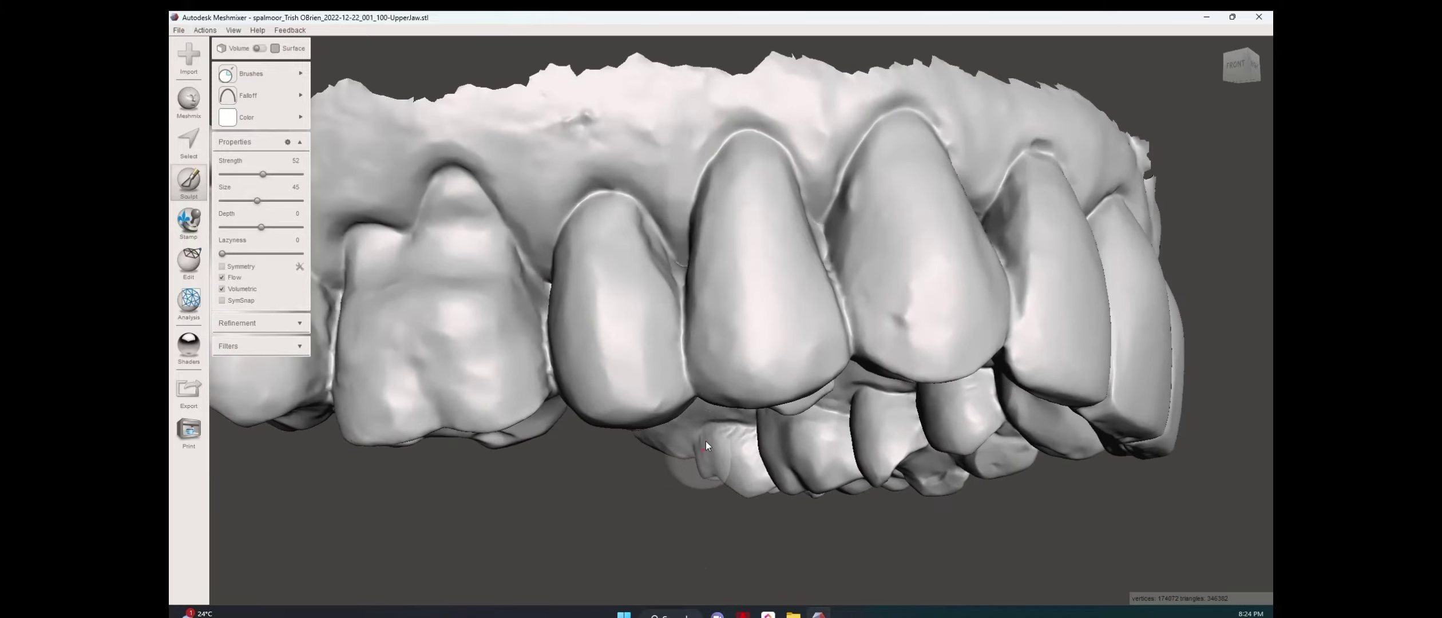
pyautogui.moveTo(706, 442); pyautogui.dragTo(710, 440, button='right')
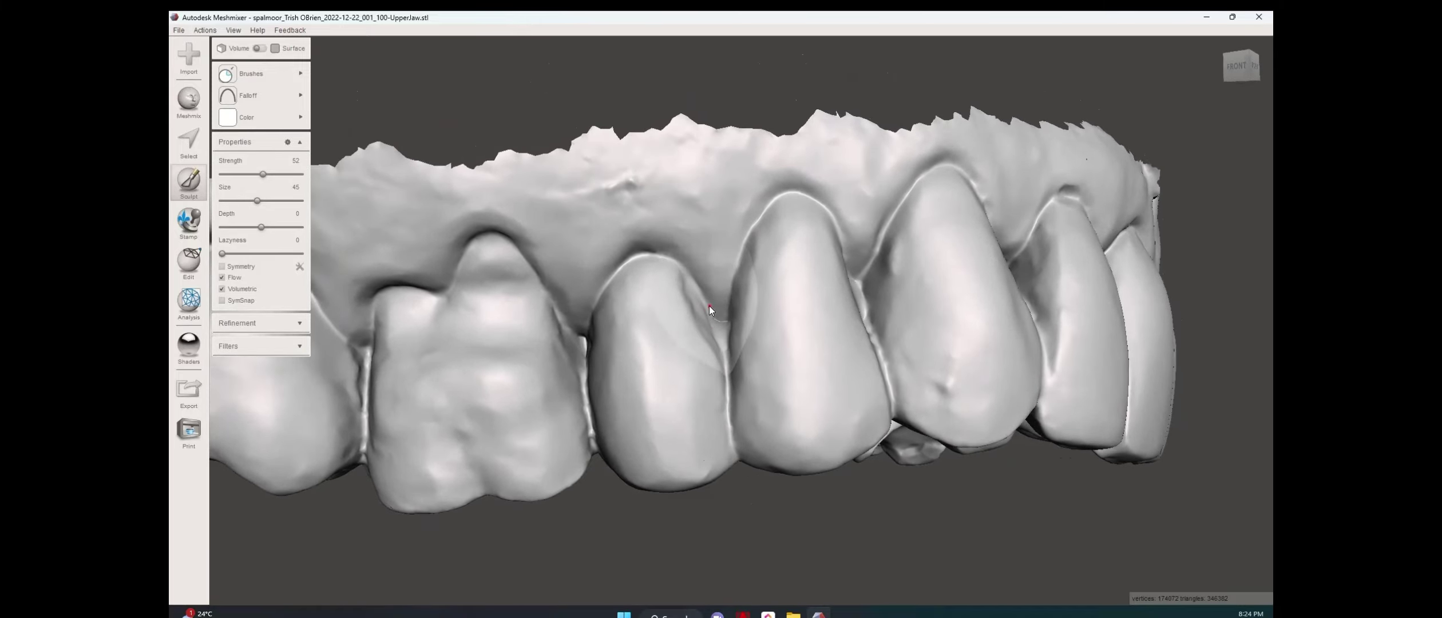
# Reduce the brush size to 38 and smooth the gum gap between the two premolars.
pyautogui.press('[')
pyautogui.press('[')
pyautogui.press('[')
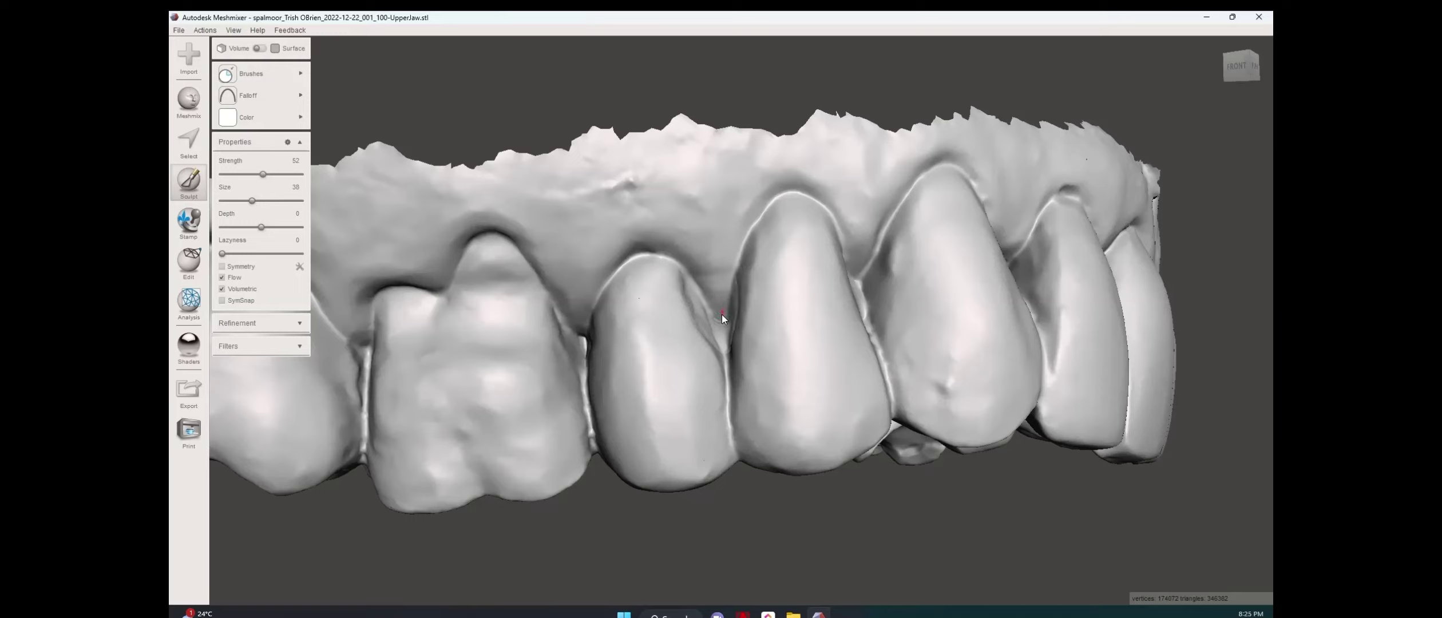
pyautogui.moveTo(700, 314); pyautogui.dragTo(711, 312)
pyautogui.moveTo(724, 304)
pyautogui.mouseDown()
pyautogui.moveTo(725, 315)
pyautogui.moveTo(731, 259)
pyautogui.moveTo(716, 276)
pyautogui.moveTo(720, 326)
pyautogui.moveTo(700, 290)
pyautogui.mouseUp()
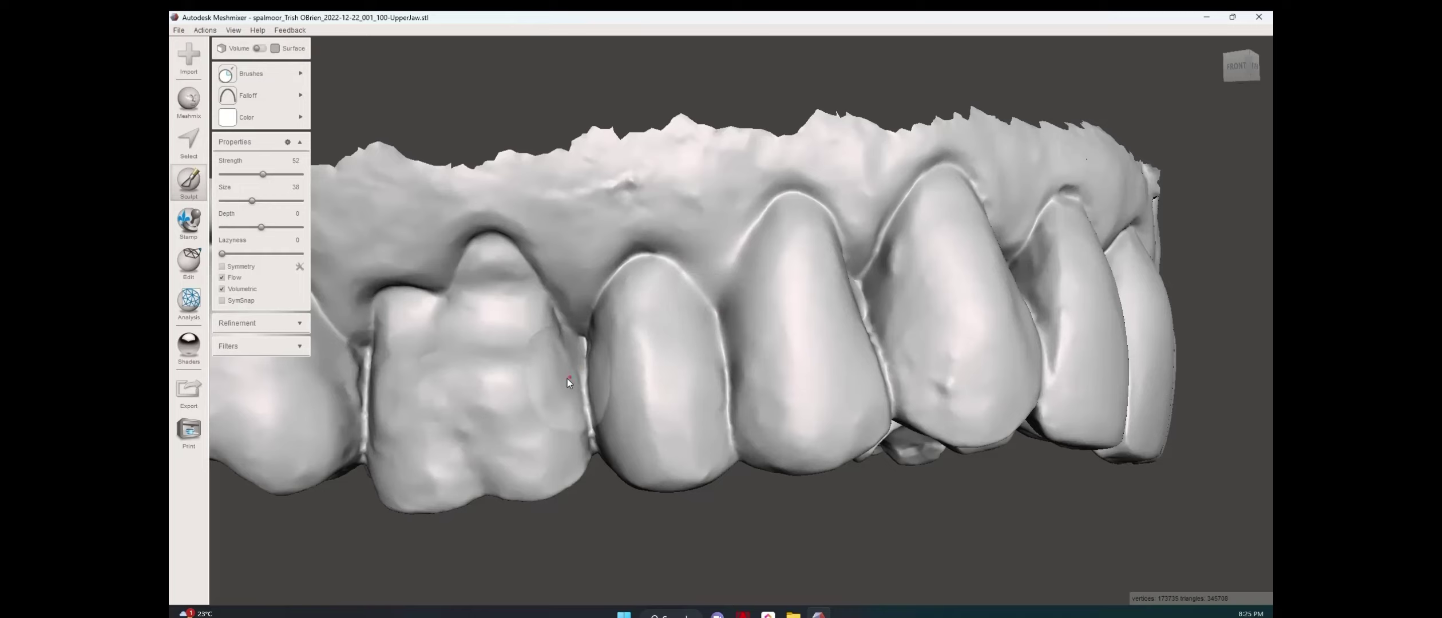
# Smooth the gaps on both sides of the first molar and the upper part of its outer face.
pyautogui.moveTo(569, 367); pyautogui.dragTo(596, 338, button='right')
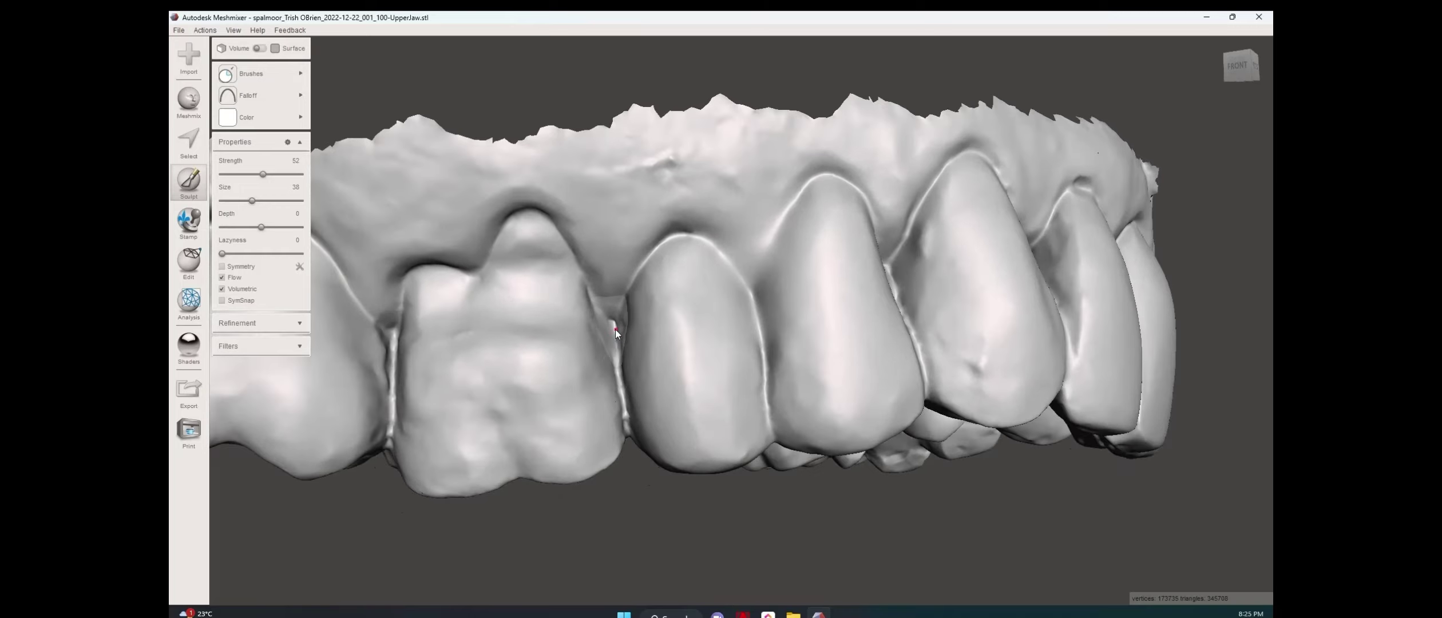
pyautogui.moveTo(615, 327); pyautogui.dragTo(613, 313)
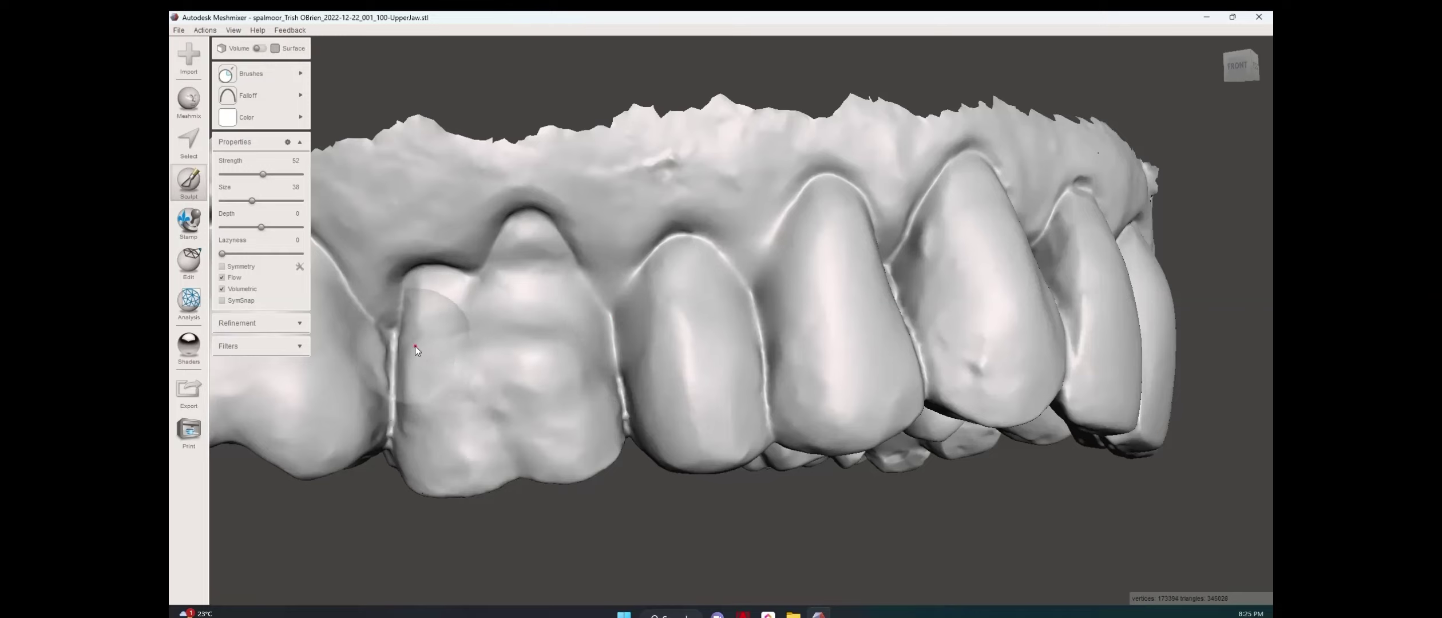
pyautogui.moveTo(397, 338); pyautogui.dragTo(395, 417)
pyautogui.moveTo(581, 282)
pyautogui.mouseDown()
pyautogui.moveTo(515, 275)
pyautogui.moveTo(533, 258)
pyautogui.moveTo(444, 290)
pyautogui.moveTo(547, 284)
pyautogui.moveTo(598, 303)
pyautogui.moveTo(548, 269)
pyautogui.mouseUp()
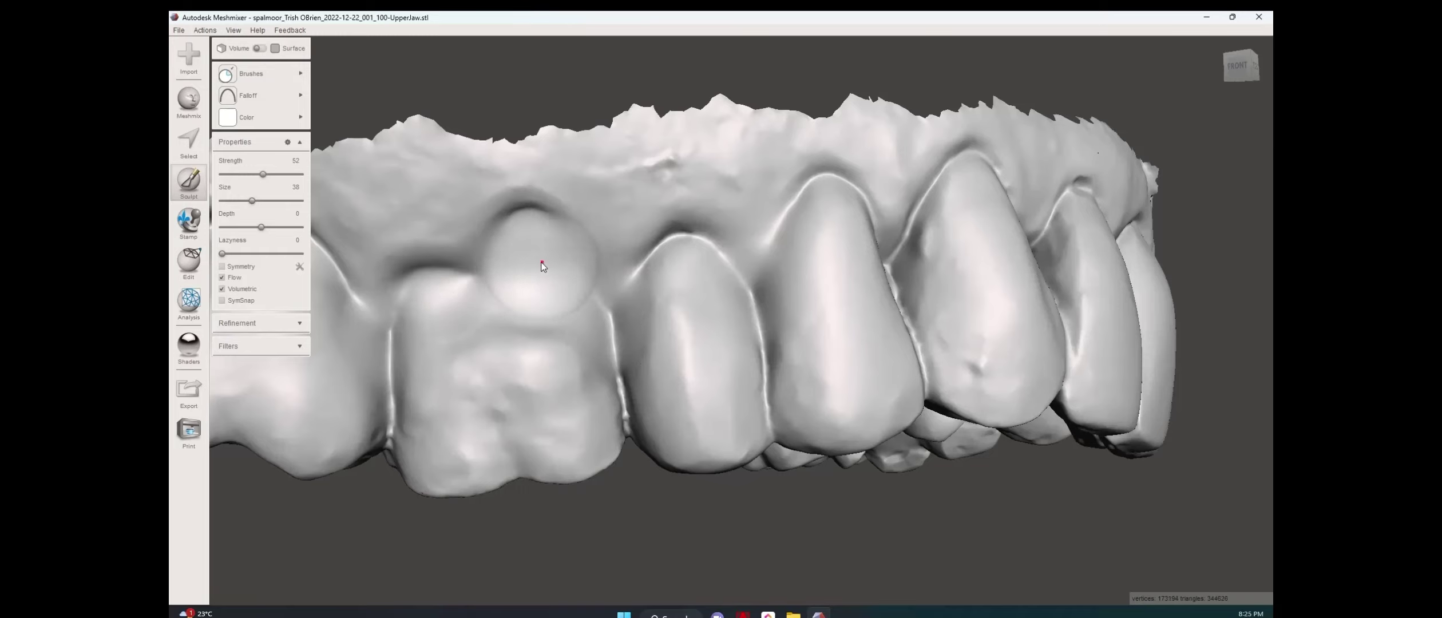
pyautogui.moveTo(541, 264); pyautogui.dragTo(579, 225, button='right')
pyautogui.moveTo(559, 259)
pyautogui.mouseDown()
pyautogui.moveTo(519, 219)
pyautogui.moveTo(443, 340)
pyautogui.moveTo(475, 334)
pyautogui.mouseUp()
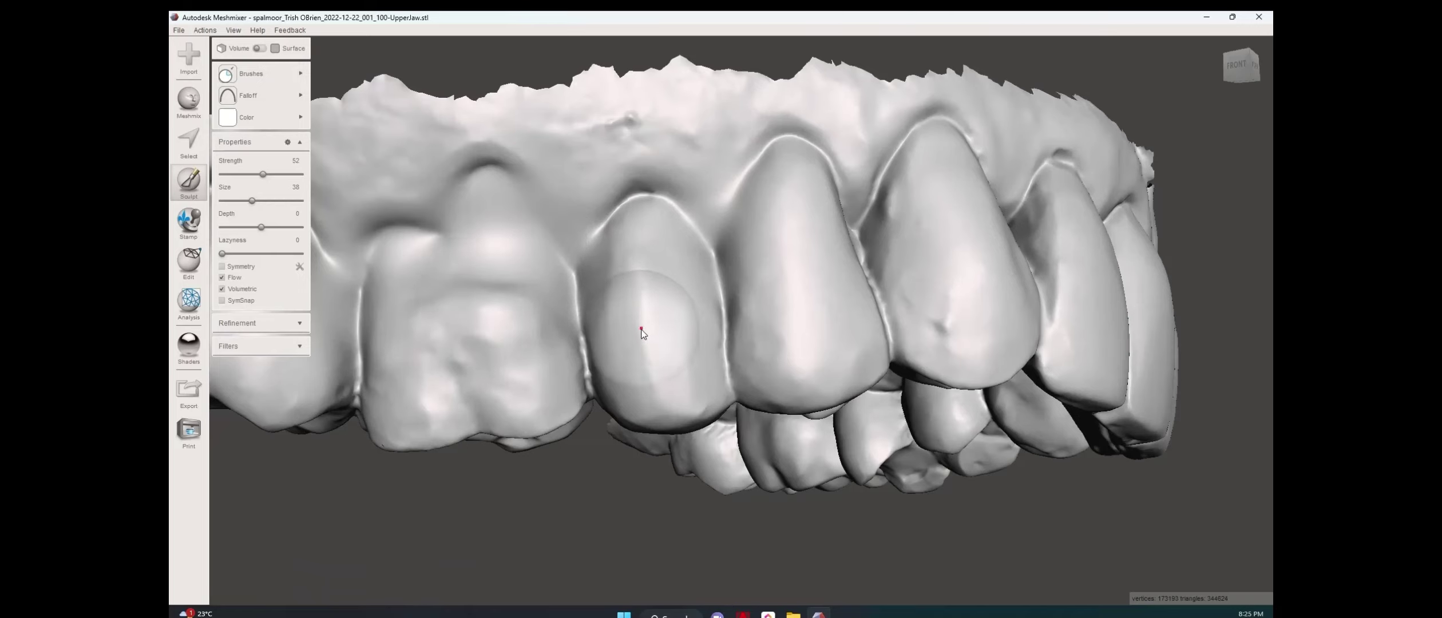
# Smooth the gum gaps on both sides of the canine, next to the premolar and the lateral incisor.
pyautogui.moveTo(781, 451)
pyautogui.mouseDown(button='right')
pyautogui.moveTo(769, 458)
pyautogui.moveTo(801, 314)
pyautogui.mouseUp(button='right')
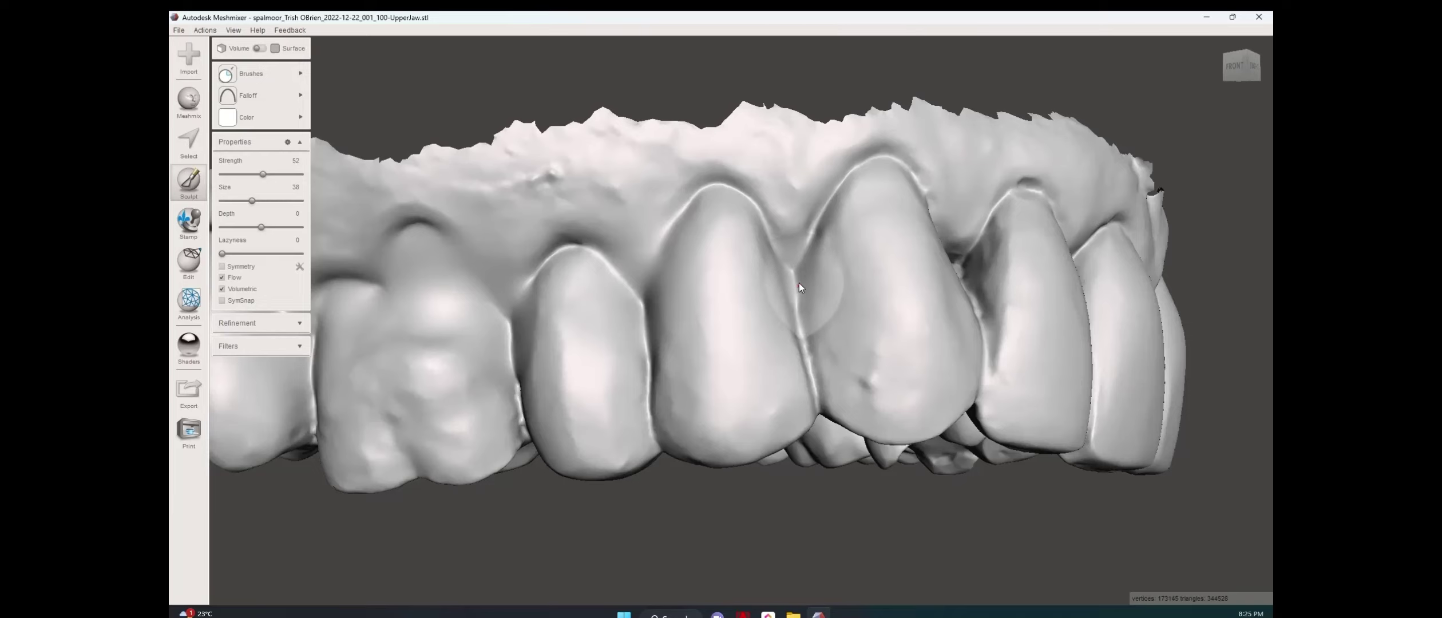
pyautogui.moveTo(798, 283); pyautogui.dragTo(799, 280)
pyautogui.moveTo(799, 281); pyautogui.dragTo(761, 285, button='right')
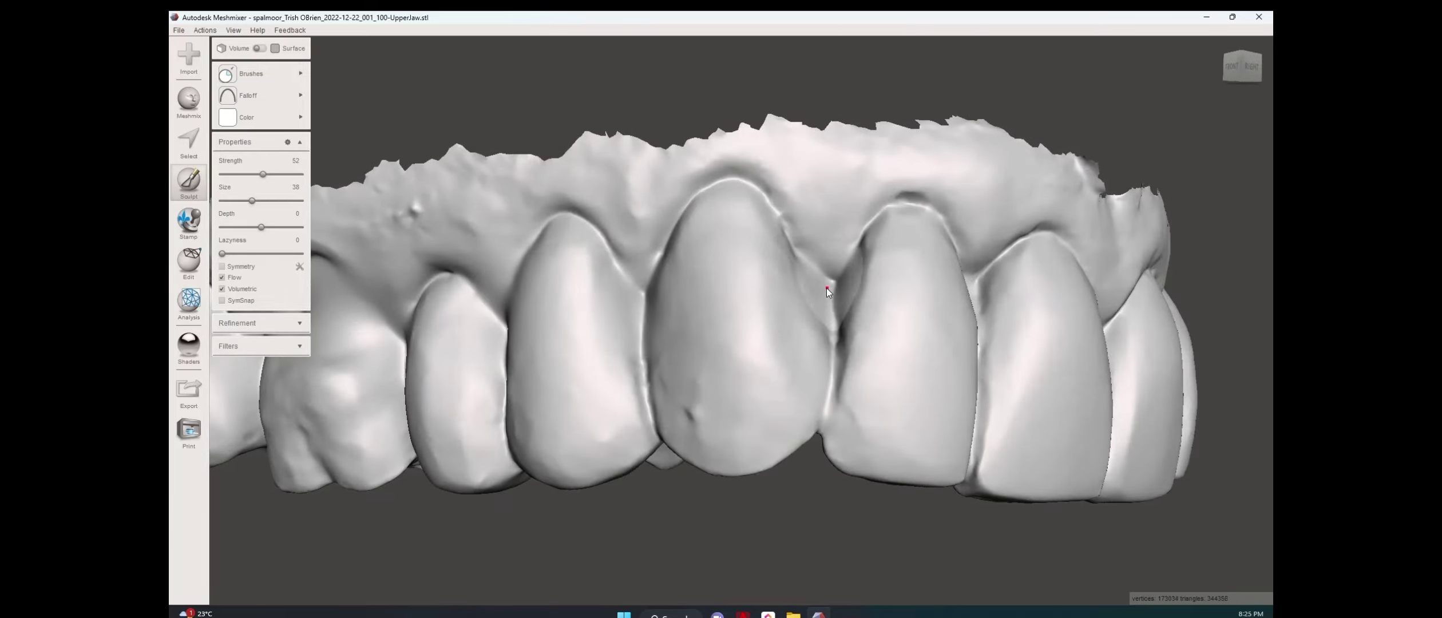
pyautogui.moveTo(826, 287)
pyautogui.mouseDown()
pyautogui.moveTo(812, 259)
pyautogui.moveTo(826, 301)
pyautogui.moveTo(838, 263)
pyautogui.mouseUp()
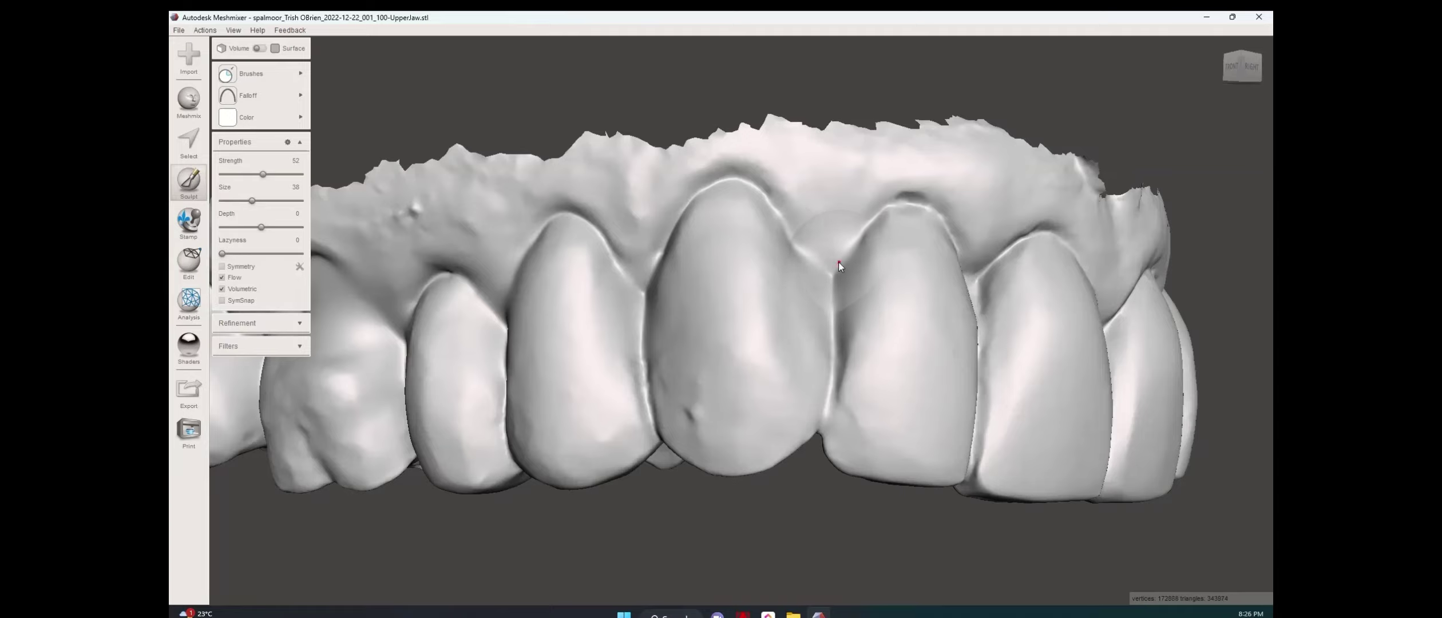
# Set the brush size to 31 and refine the narrow gap between the two premolars.
pyautogui.moveTo(616, 238)
pyautogui.mouseDown(button='right')
pyautogui.moveTo(650, 169)
pyautogui.moveTo(648, 199)
pyautogui.mouseUp(button='right')
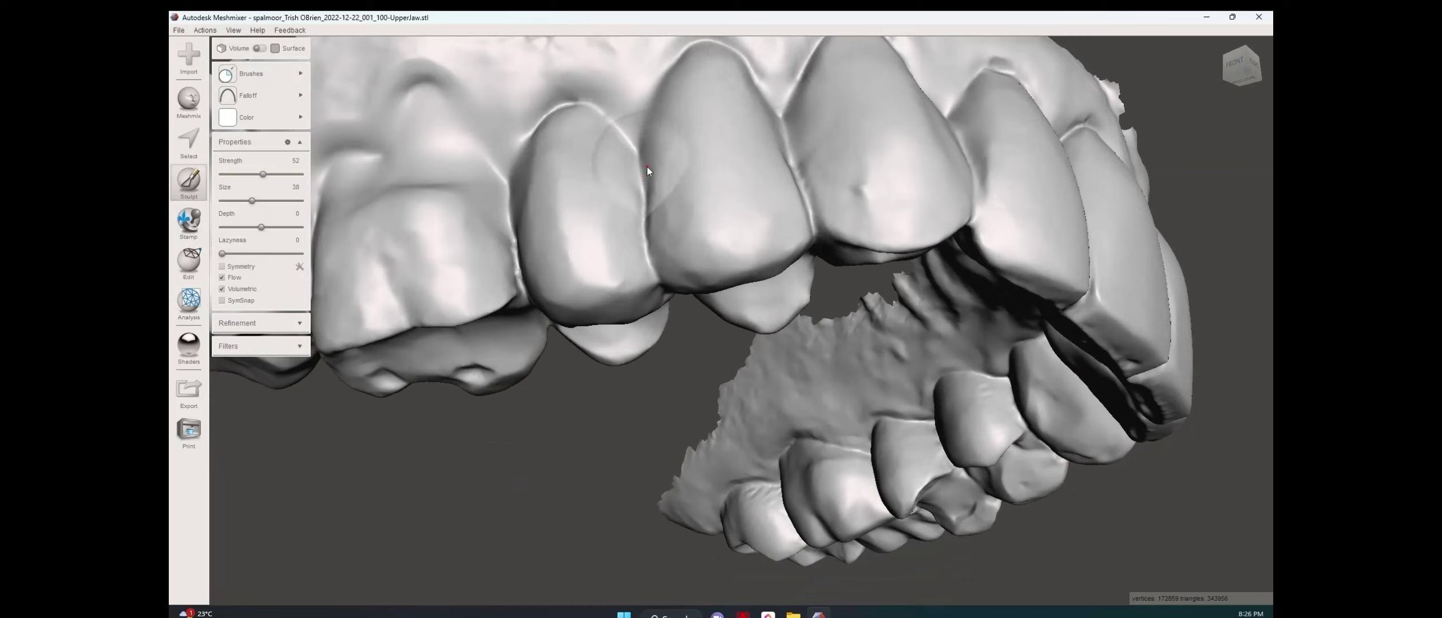
pyautogui.press('[')
pyautogui.press('[')
pyautogui.press('[')
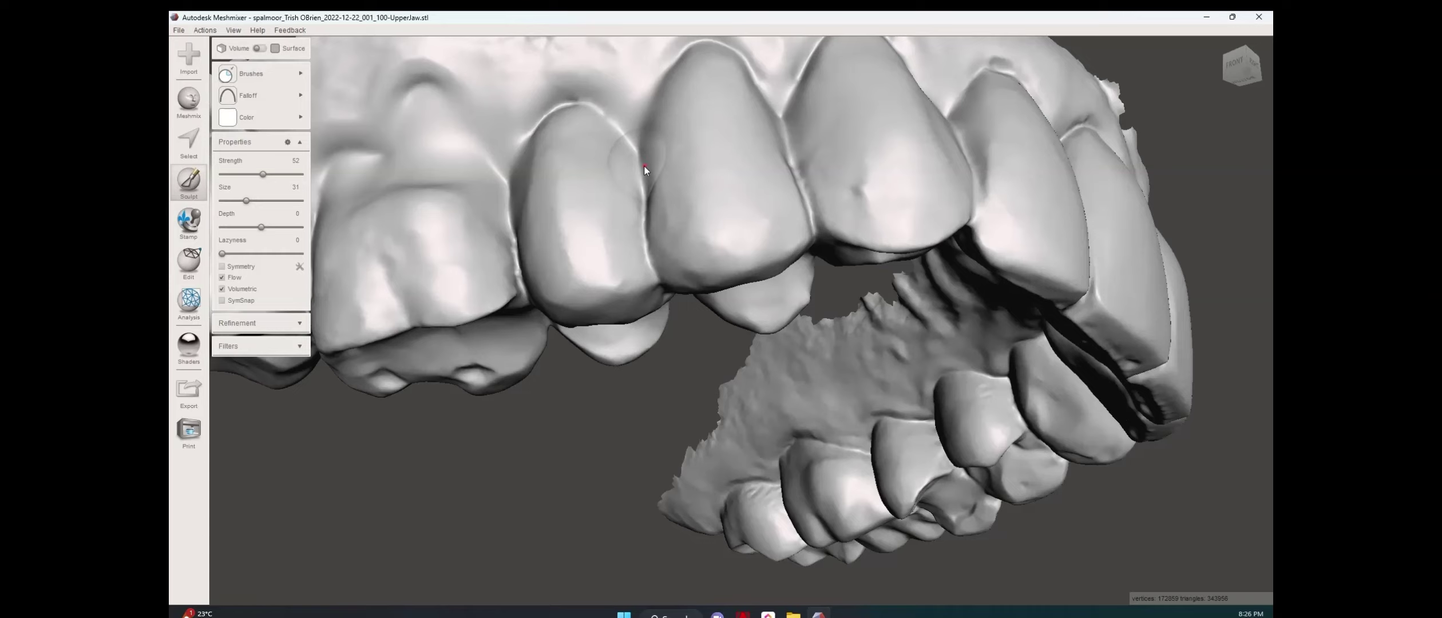
pyautogui.moveTo(643, 164)
pyautogui.mouseDown()
pyautogui.moveTo(644, 194)
pyautogui.moveTo(640, 162)
pyautogui.mouseUp()
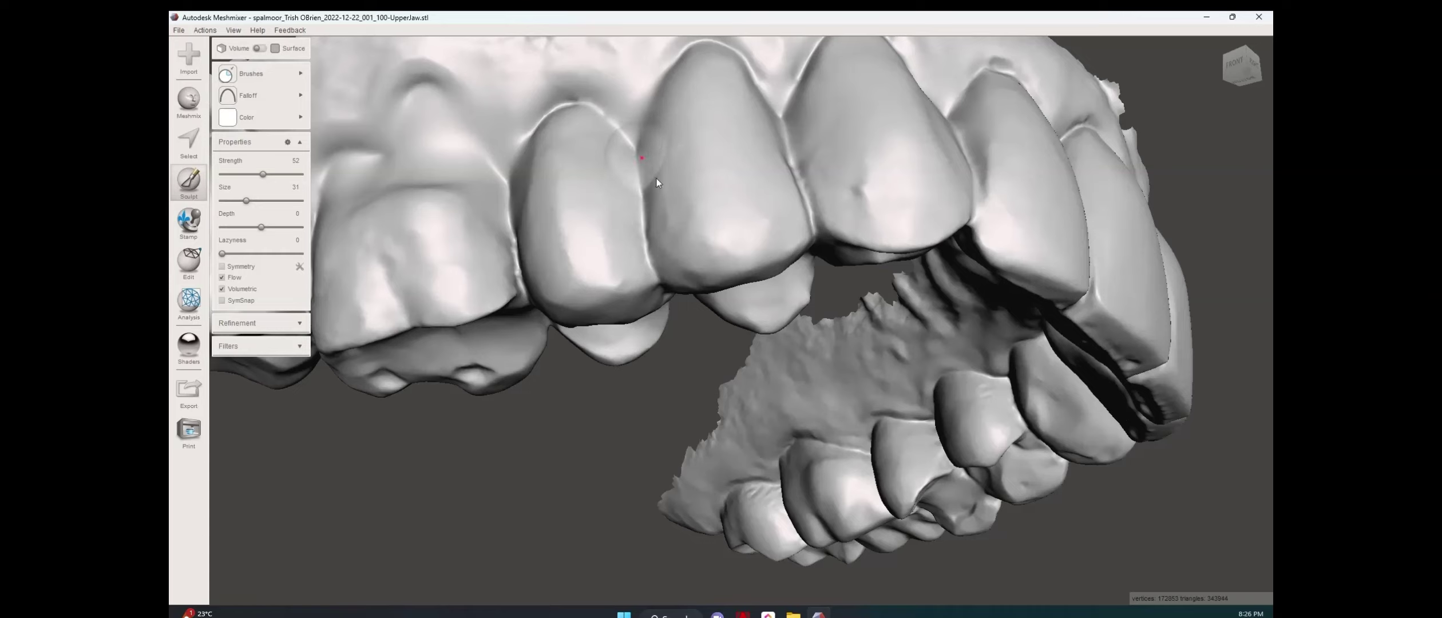
# Set the brush size to 36 and smooth the gap between the canine and lateral incisor further down.
pyautogui.moveTo(656, 182); pyautogui.dragTo(639, 234, button='right')
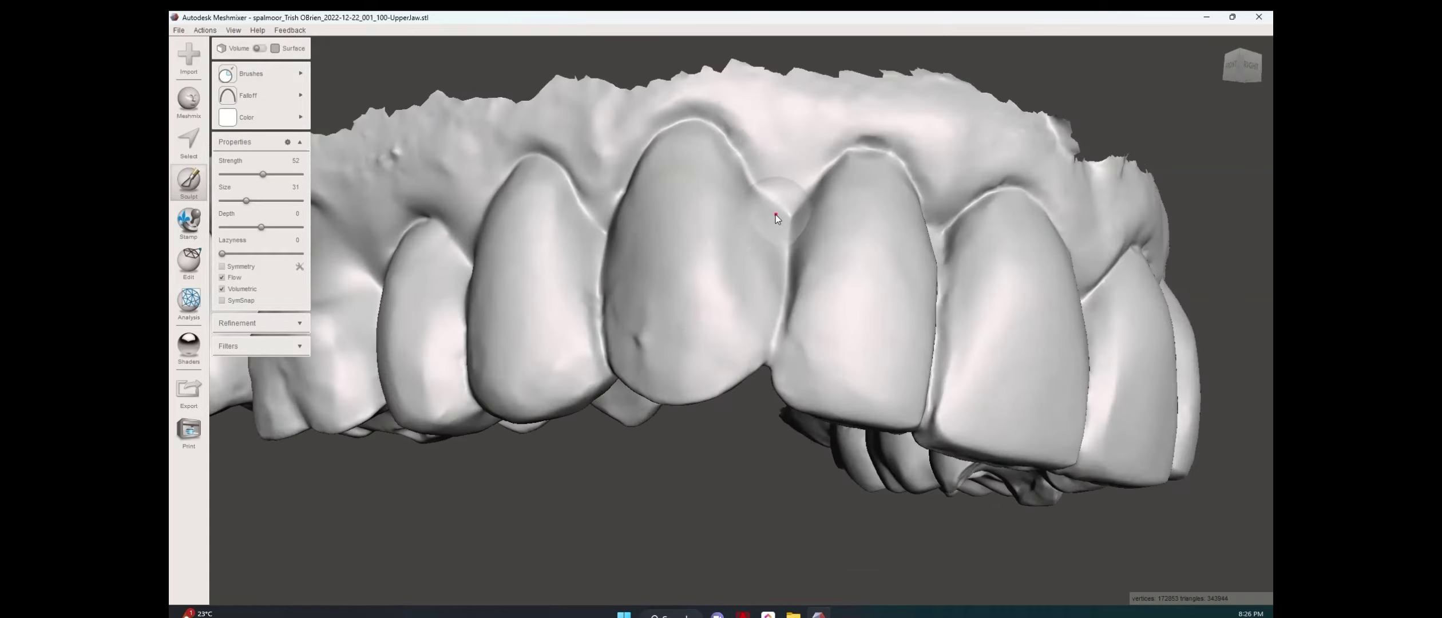
pyautogui.press(']')
pyautogui.press(']')
pyautogui.moveTo(770, 207); pyautogui.dragTo(783, 255)
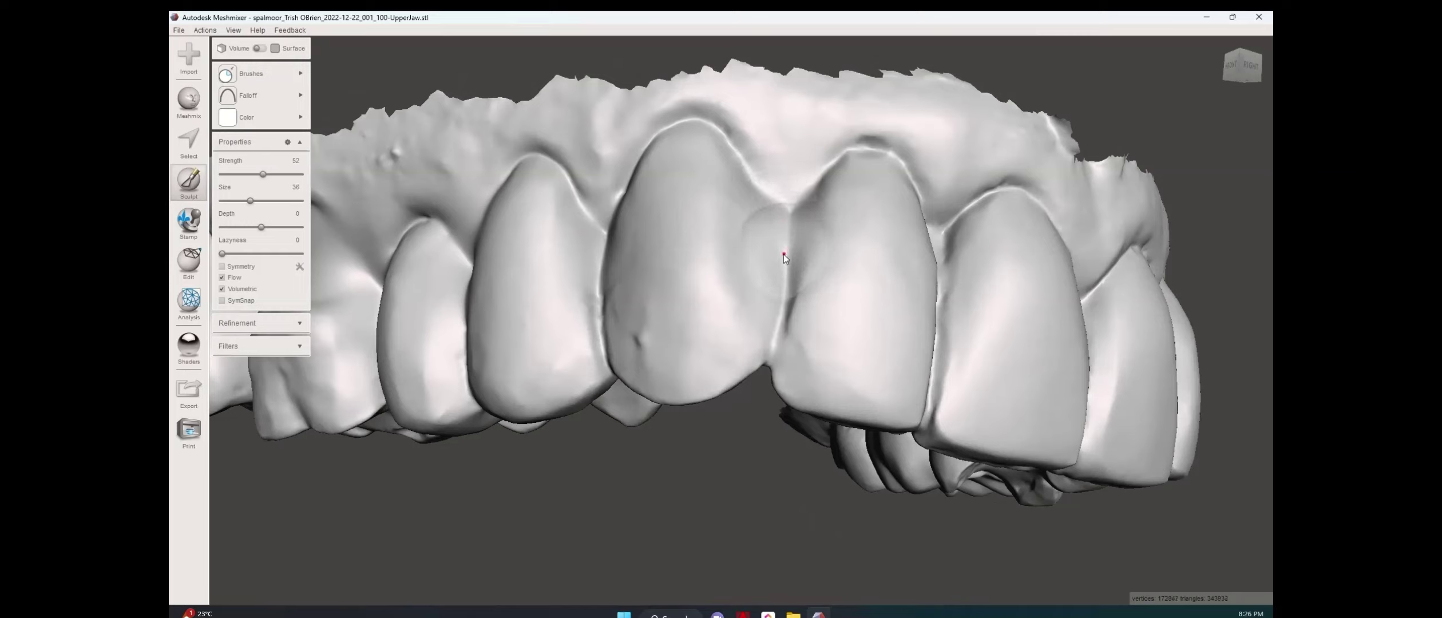
# Set the brush size to 31 and smooth the gaps beside the lateral incisor and between the two central incisors.
pyautogui.press('[')
pyautogui.press('[')
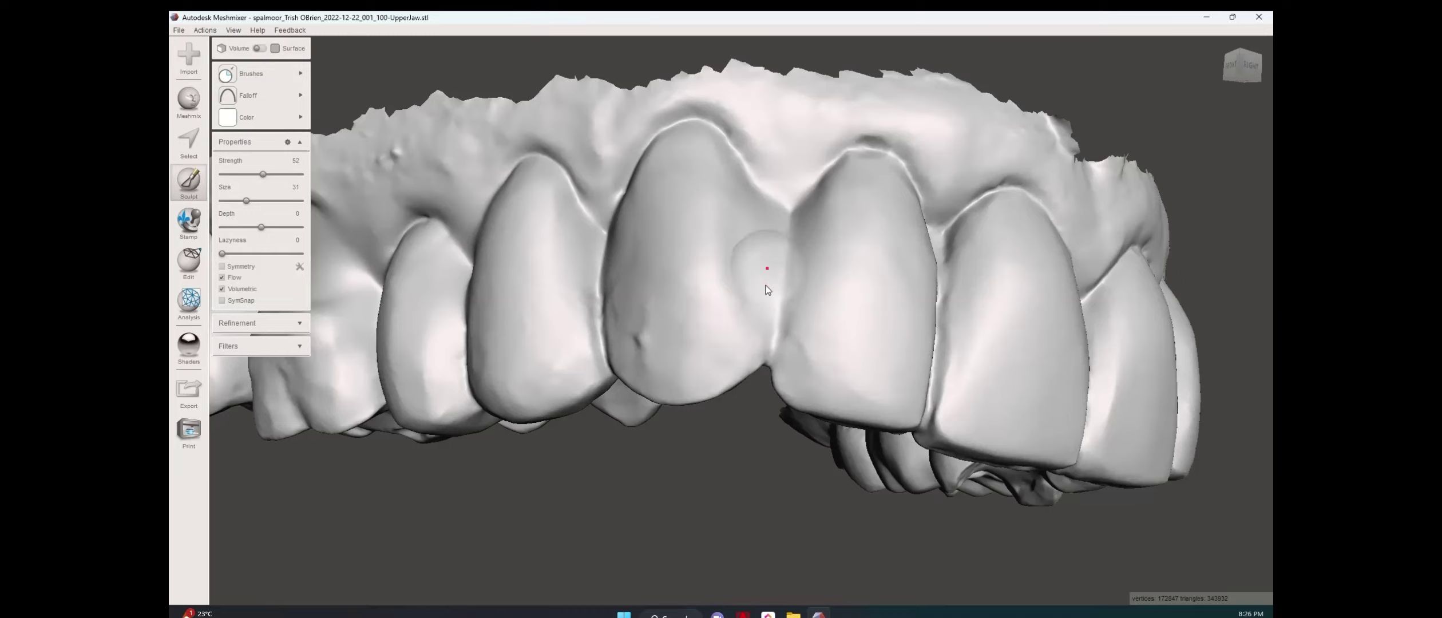
pyautogui.moveTo(785, 294); pyautogui.dragTo(735, 285, button='right')
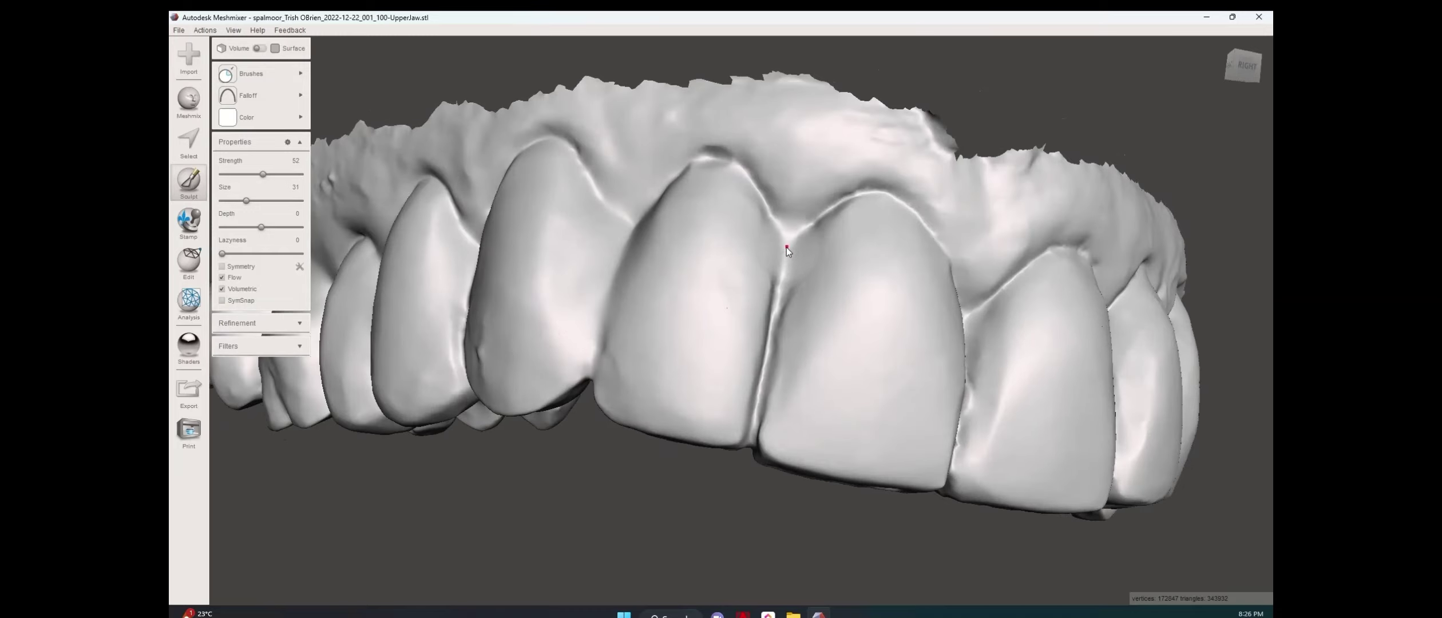
pyautogui.moveTo(780, 237); pyautogui.dragTo(730, 241, button='right')
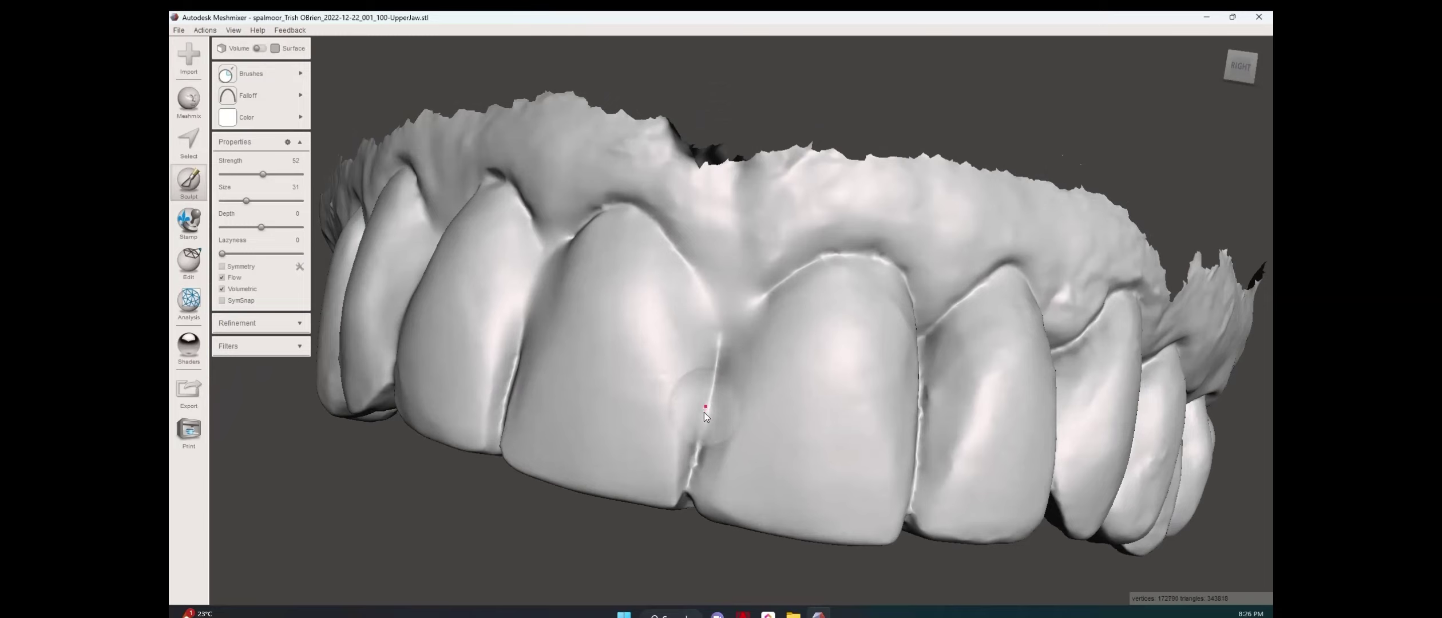
pyautogui.moveTo(718, 337); pyautogui.dragTo(696, 320, button='right')
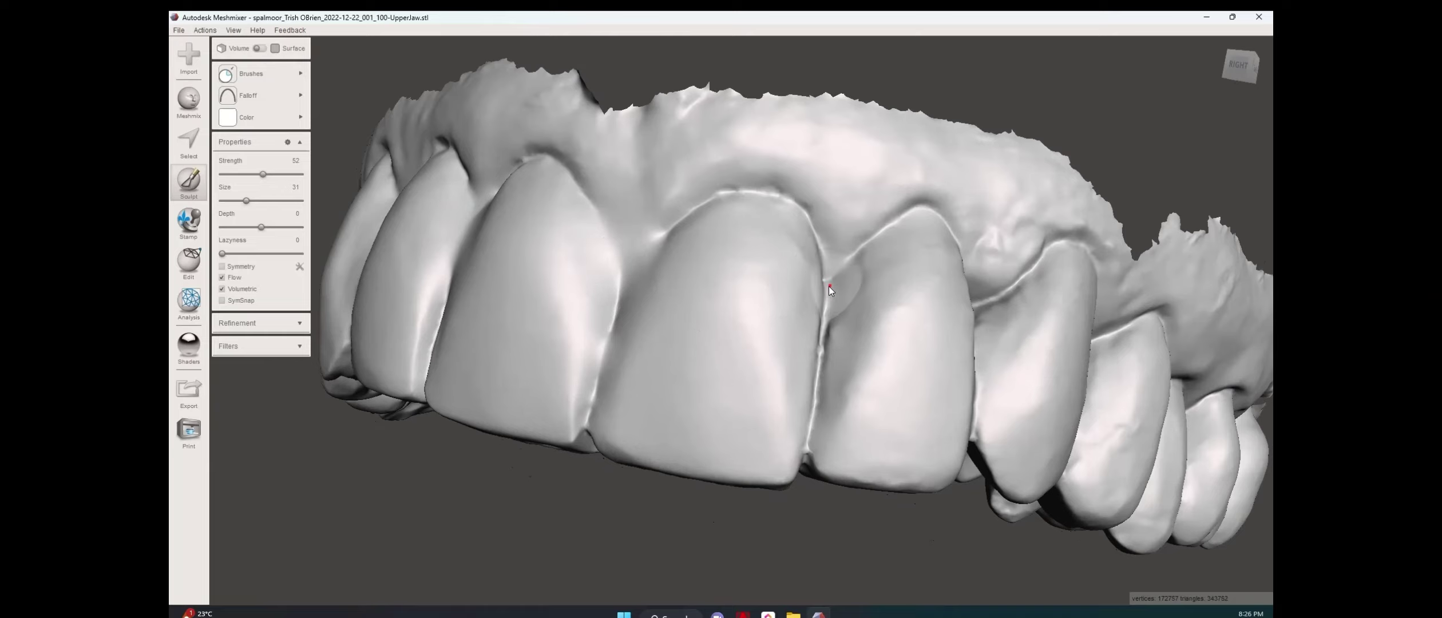
# Smooth the gaps on the opposite side of the arch, beside the lateral incisor and on both sides of the canine.
pyautogui.moveTo(831, 283); pyautogui.dragTo(825, 314)
pyautogui.moveTo(881, 302)
pyautogui.mouseDown(button='right')
pyautogui.moveTo(847, 272)
pyautogui.moveTo(824, 305)
pyautogui.mouseUp(button='right')
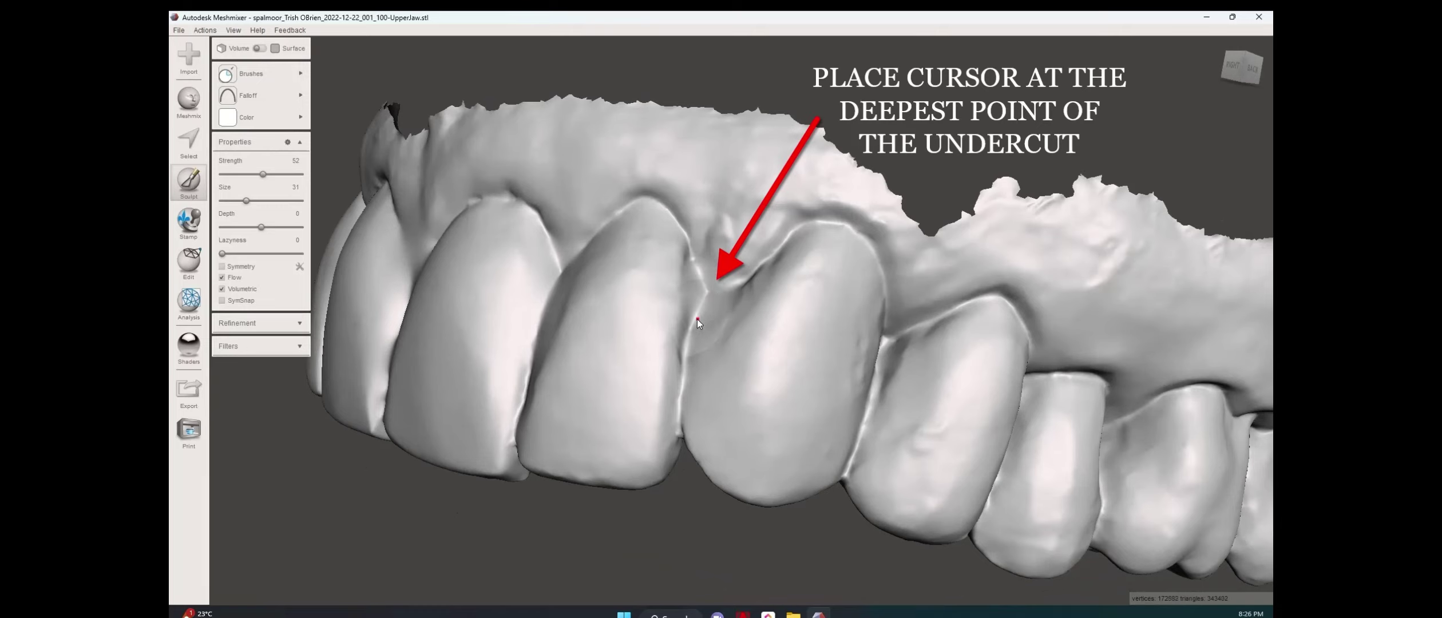
pyautogui.moveTo(689, 337); pyautogui.dragTo(713, 301, button='right')
pyautogui.moveTo(737, 294); pyautogui.dragTo(744, 298)
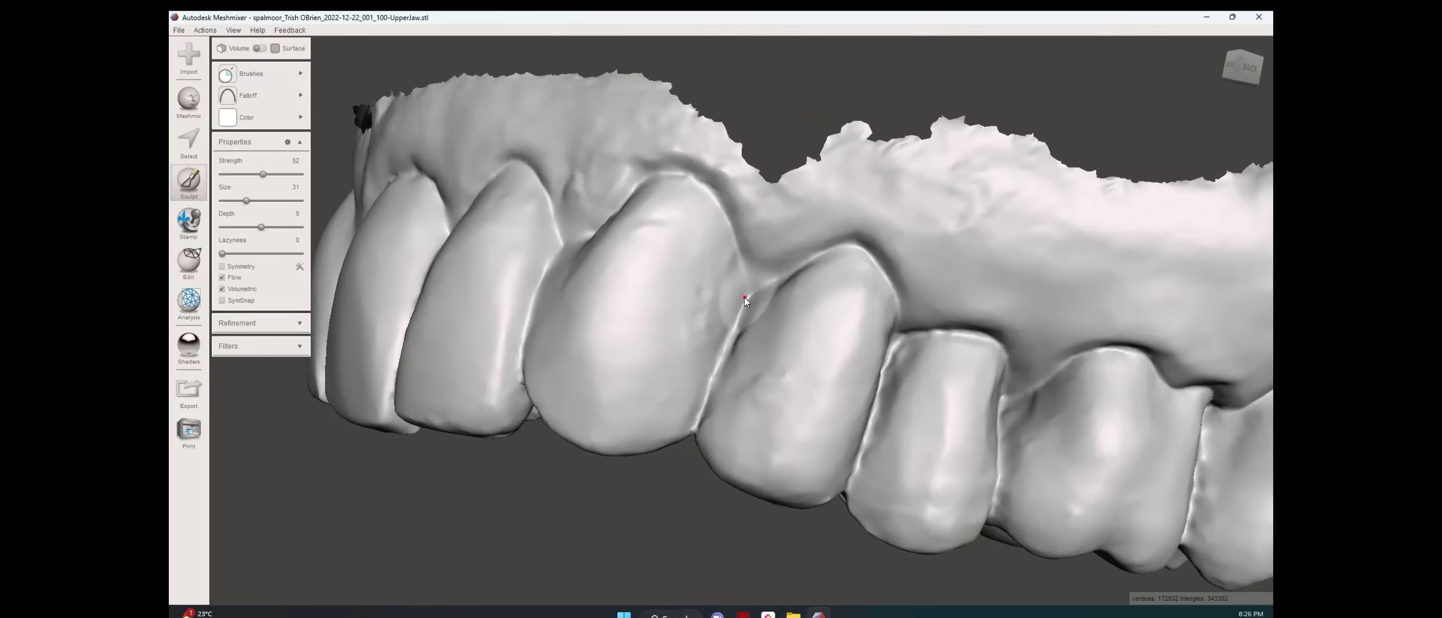
# Smooth the gaps on both sides of the second premolar, next to the first premolar and the first molar.
pyautogui.moveTo(772, 372); pyautogui.dragTo(745, 365, button='right')
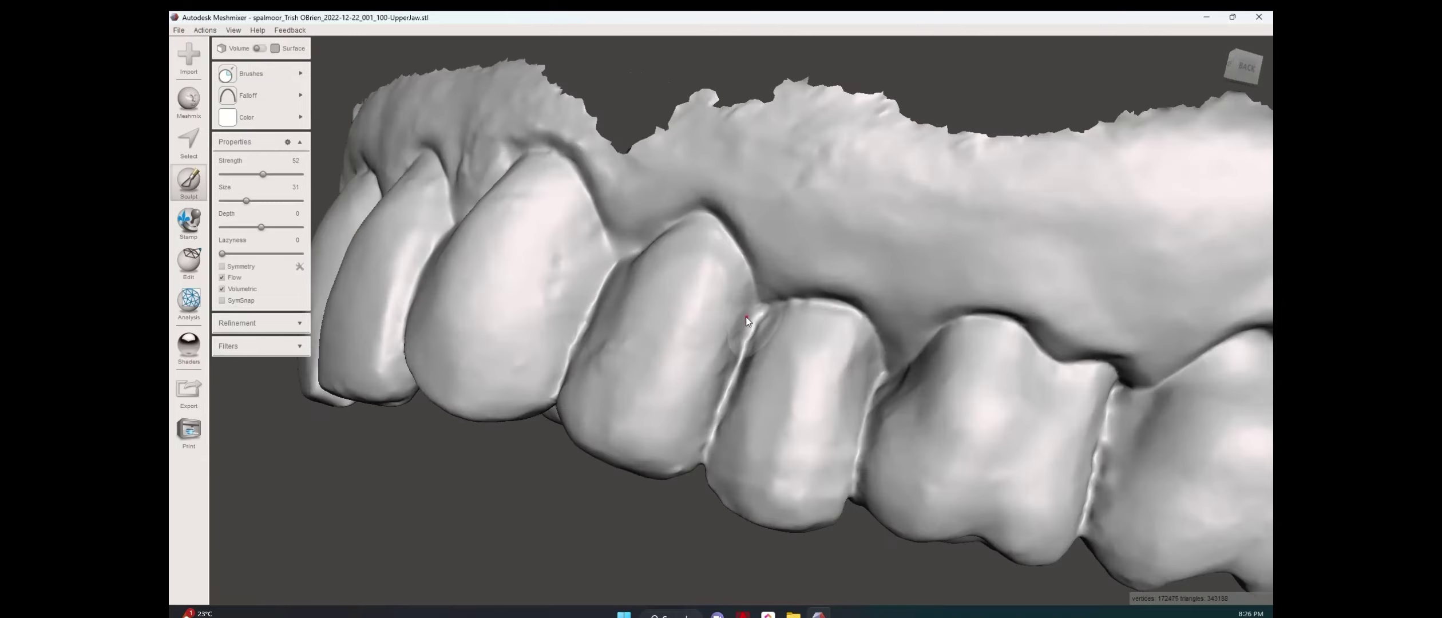
pyautogui.moveTo(745, 316)
pyautogui.mouseDown()
pyautogui.moveTo(769, 294)
pyautogui.moveTo(746, 343)
pyautogui.mouseUp()
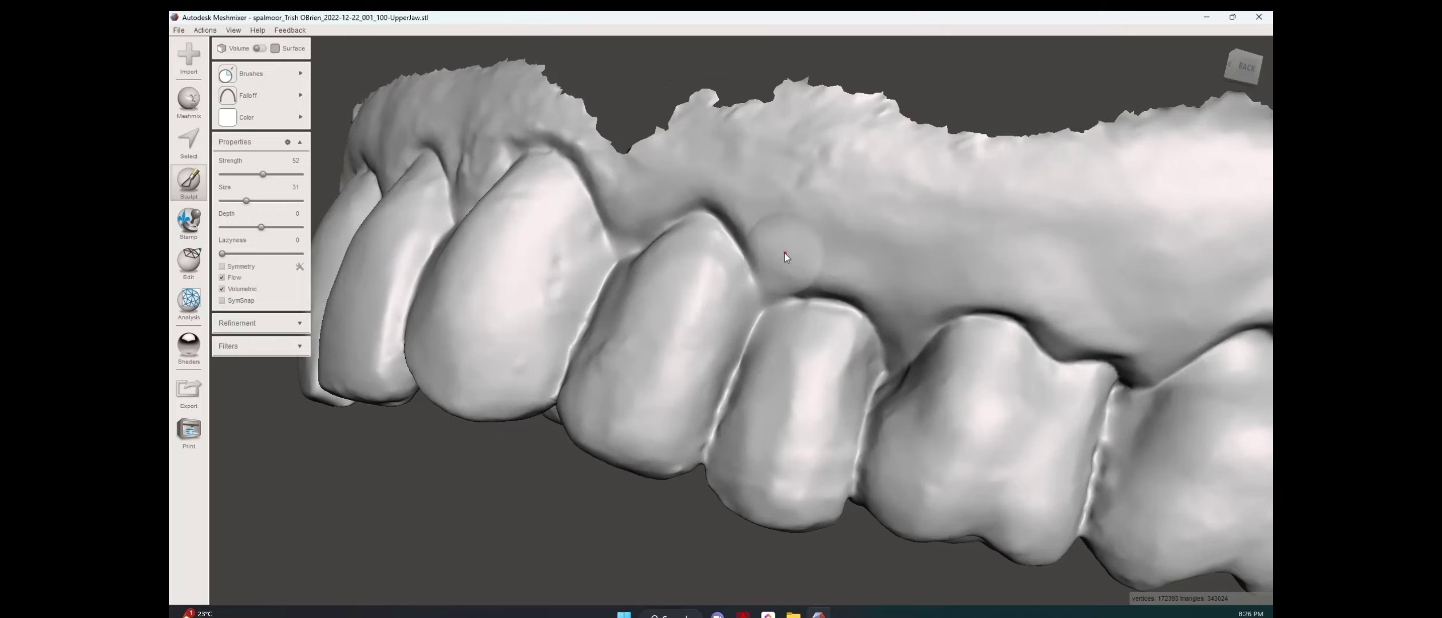
pyautogui.moveTo(799, 259); pyautogui.dragTo(826, 273, button='right')
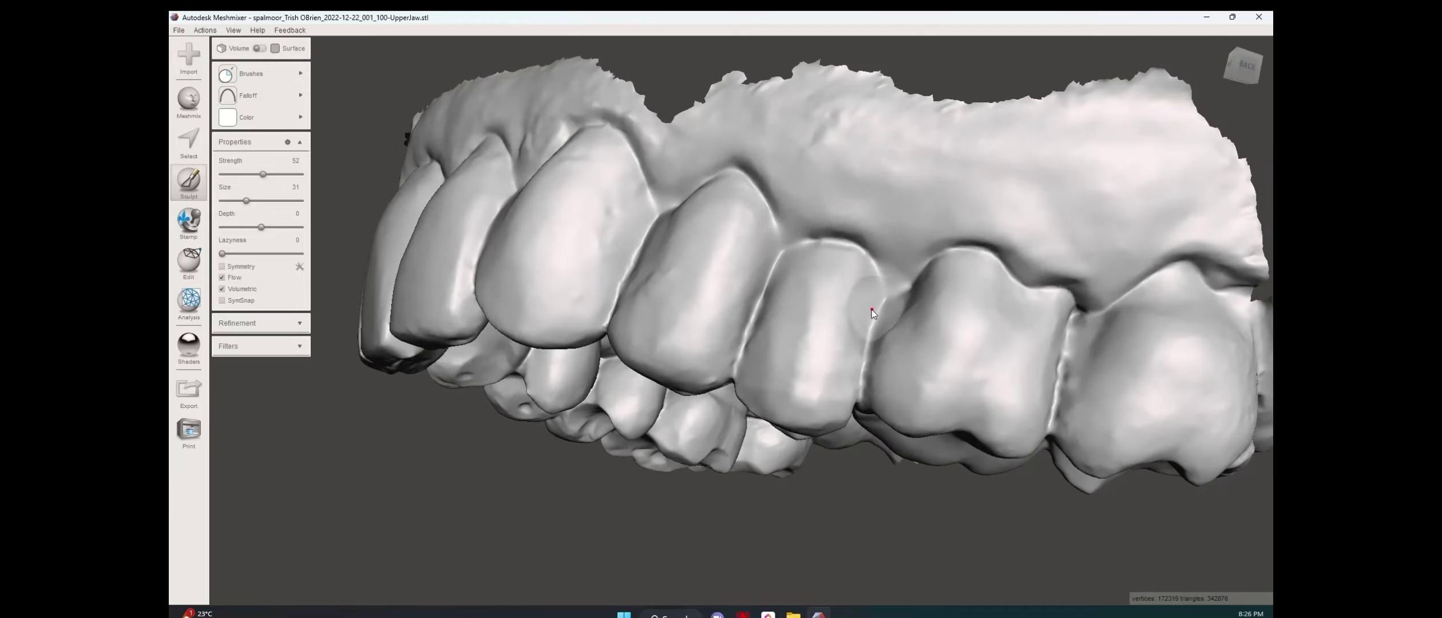
pyautogui.moveTo(915, 276); pyautogui.dragTo(915, 287)
# Smooth the gap between the two molars and the undercut behind the last molar.
pyautogui.moveTo(921, 255); pyautogui.dragTo(872, 247, button='right')
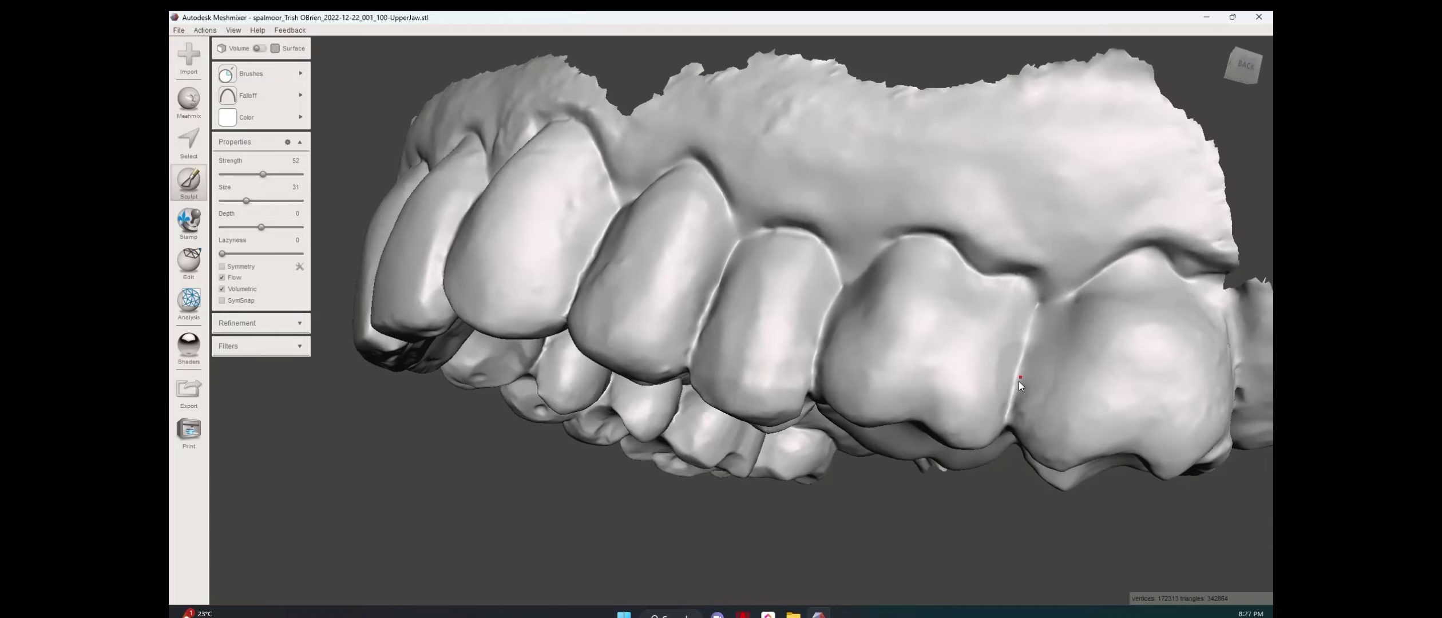
pyautogui.moveTo(1018, 381); pyautogui.dragTo(1027, 337)
pyautogui.moveTo(1027, 337); pyautogui.dragTo(1021, 300, button='right')
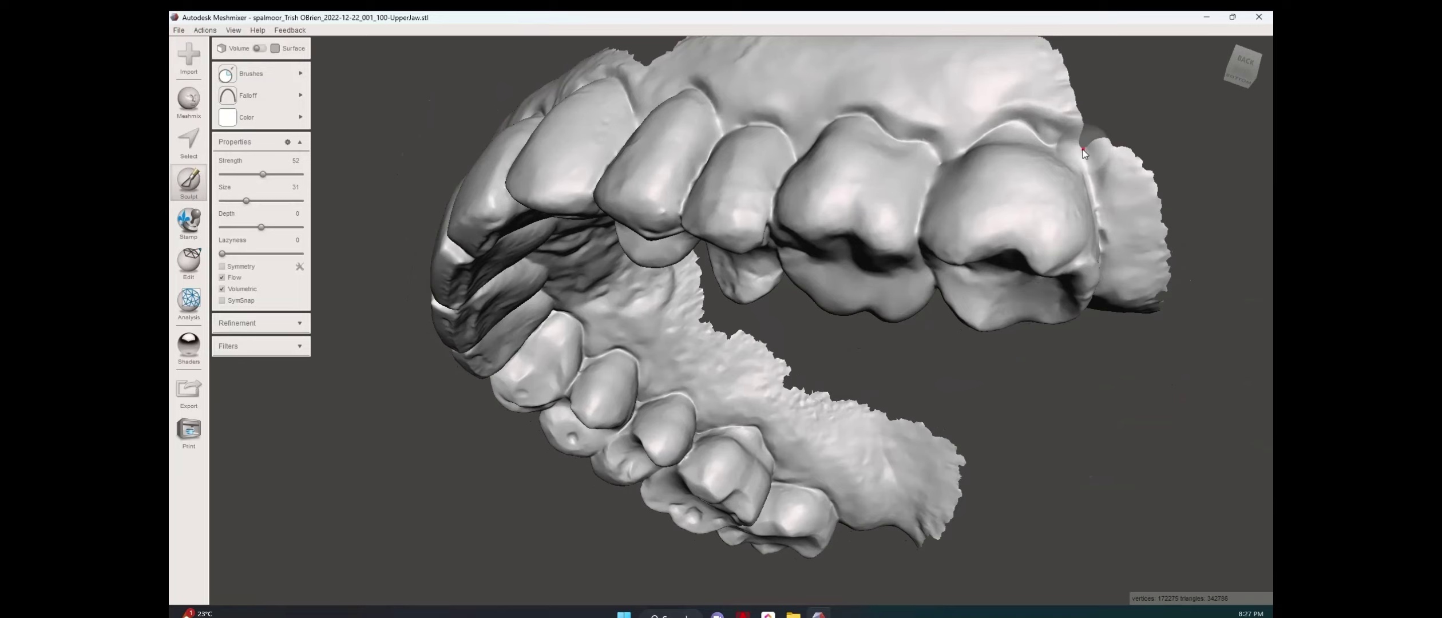
pyautogui.moveTo(1086, 172)
pyautogui.mouseDown()
pyautogui.moveTo(1077, 142)
pyautogui.moveTo(1038, 135)
pyautogui.mouseUp()
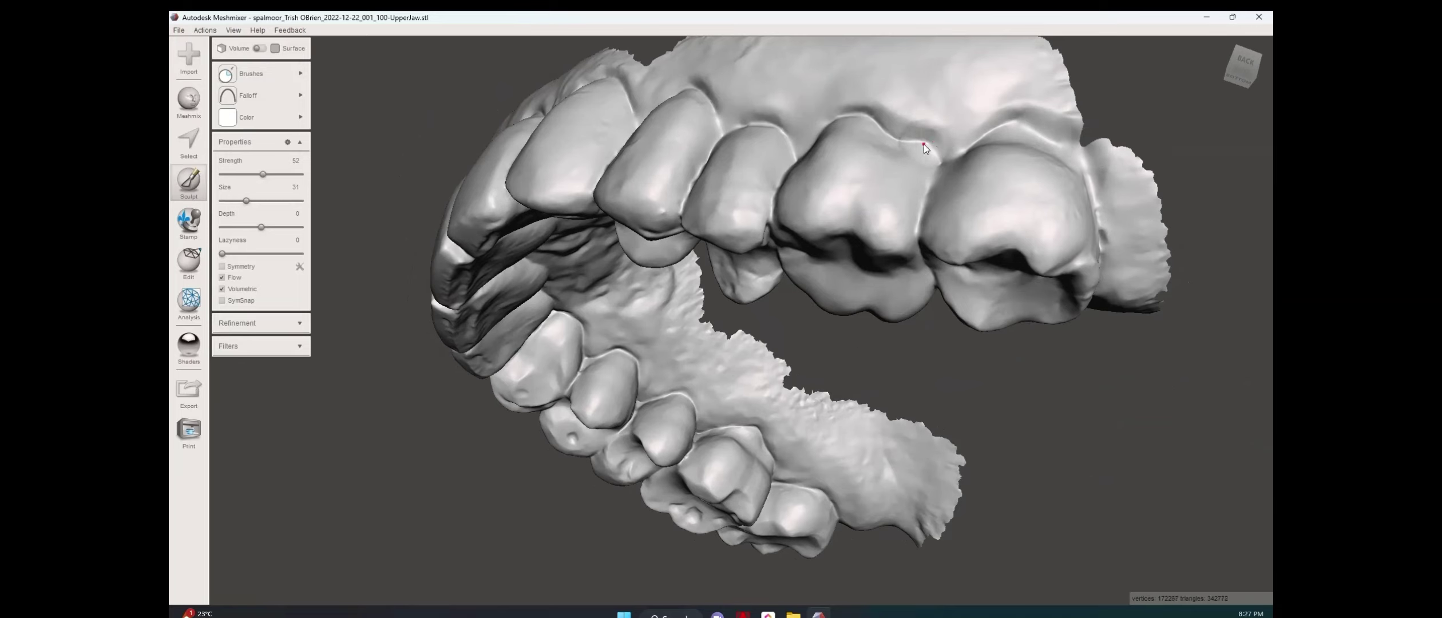
# Set the brush size to 36 and smooth the gum margins of the last molar, first premolar and canine.
pyautogui.moveTo(923, 143); pyautogui.dragTo(995, 188, button='right')
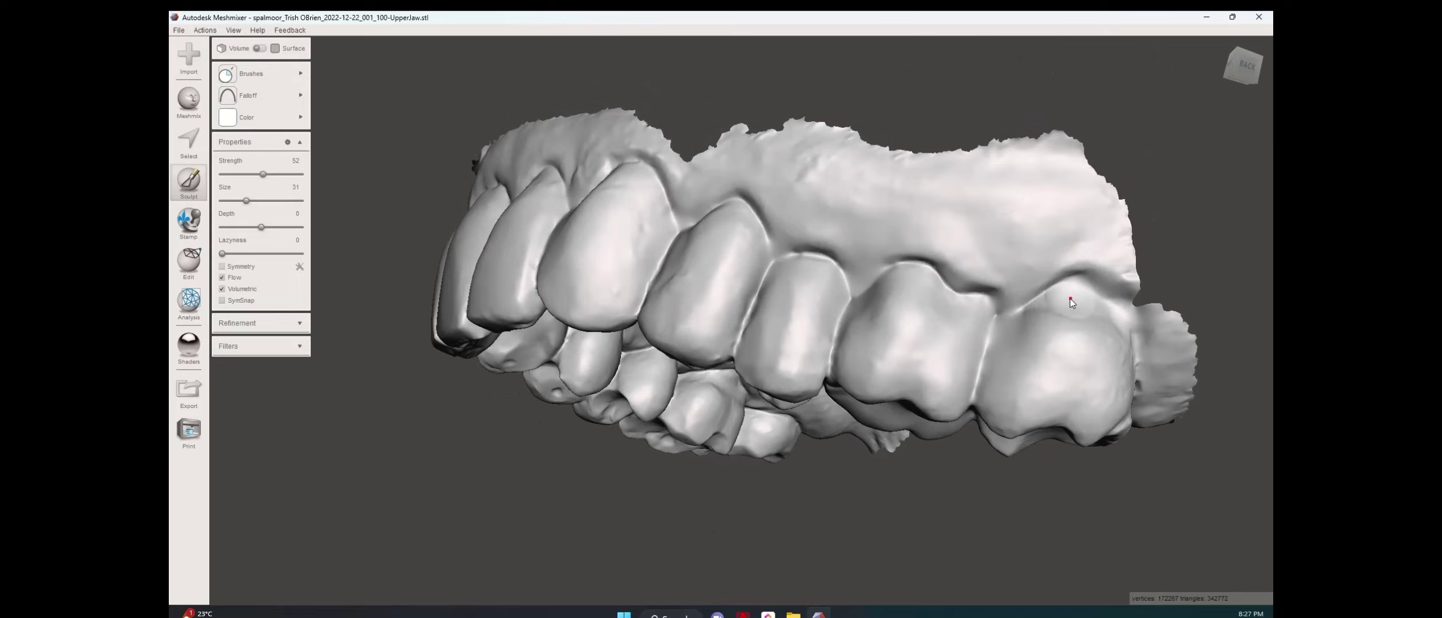
pyautogui.press(']')
pyautogui.moveTo(1071, 298)
pyautogui.mouseDown()
pyautogui.moveTo(1099, 297)
pyautogui.moveTo(1032, 303)
pyautogui.moveTo(1072, 292)
pyautogui.mouseUp()
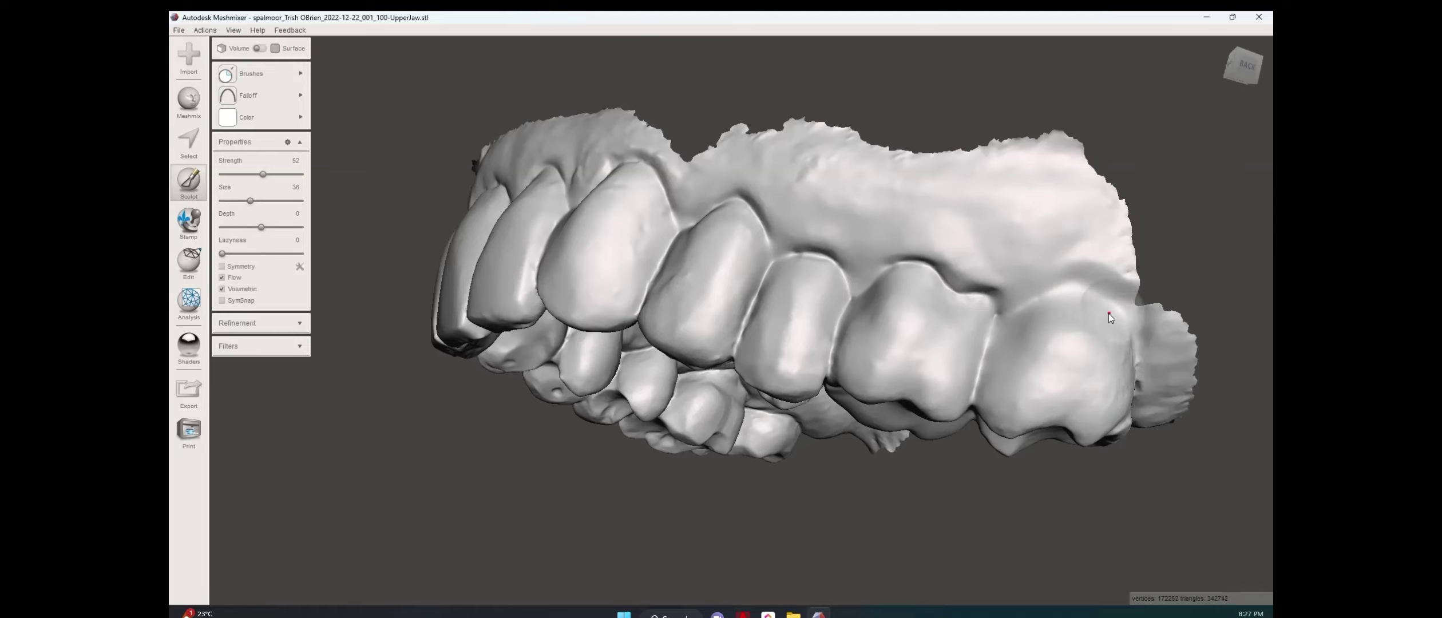
pyautogui.moveTo(1108, 313); pyautogui.dragTo(1045, 243, button='right')
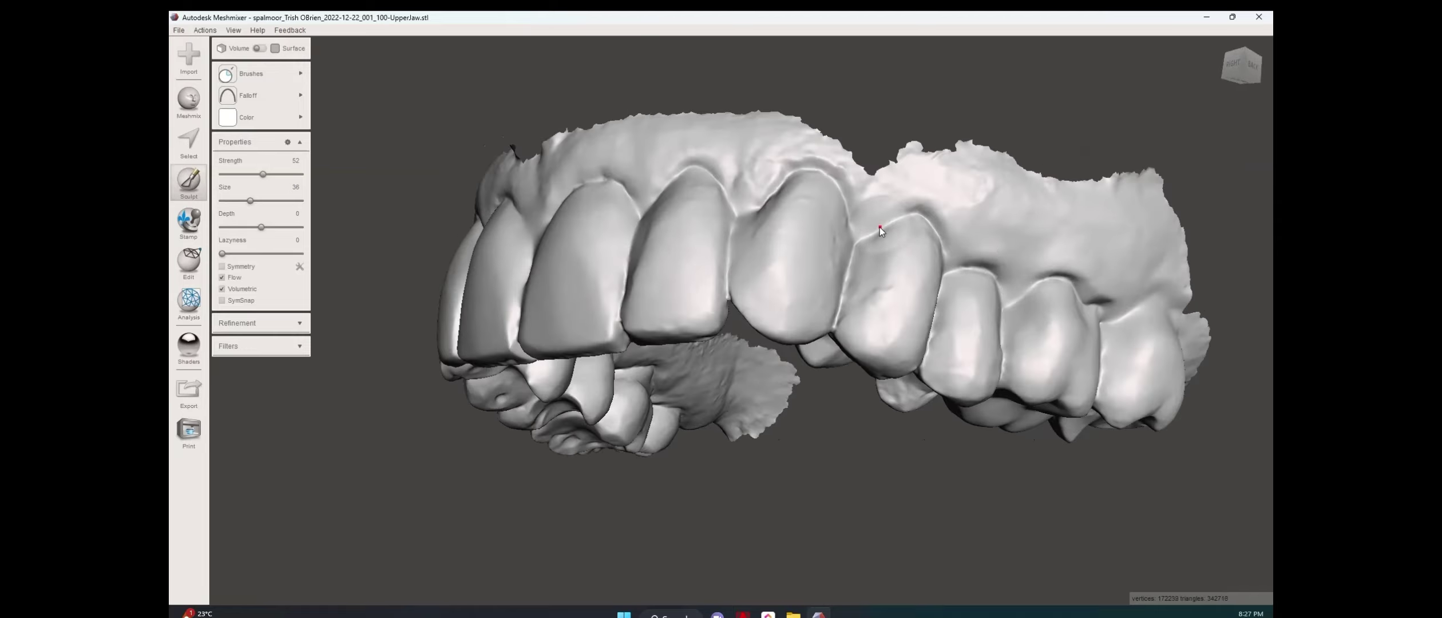
pyautogui.moveTo(878, 226); pyautogui.dragTo(762, 204)
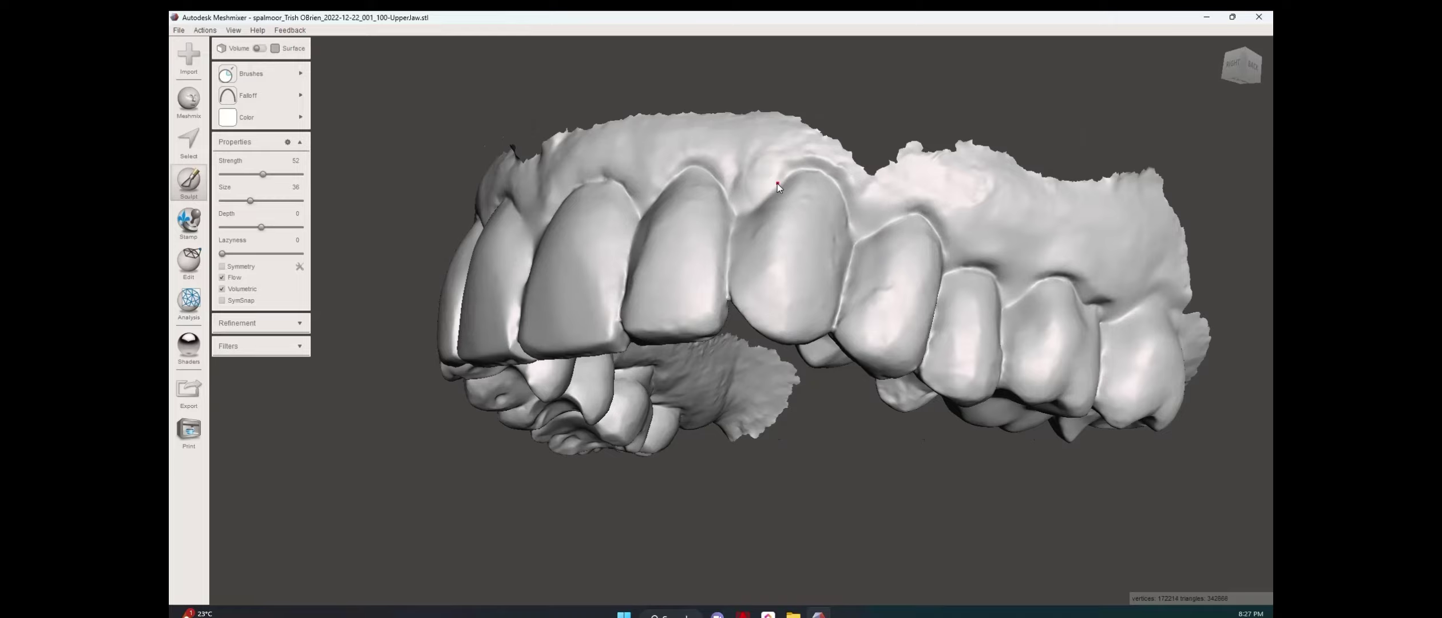
# Switch to the Draw2 brush and fill the deep abfraction lesion at the neck of the first molar across the arch.
pyautogui.moveTo(739, 202)
pyautogui.mouseDown(button='right')
pyautogui.moveTo(844, 191)
pyautogui.moveTo(740, 189)
pyautogui.mouseUp(button='right')
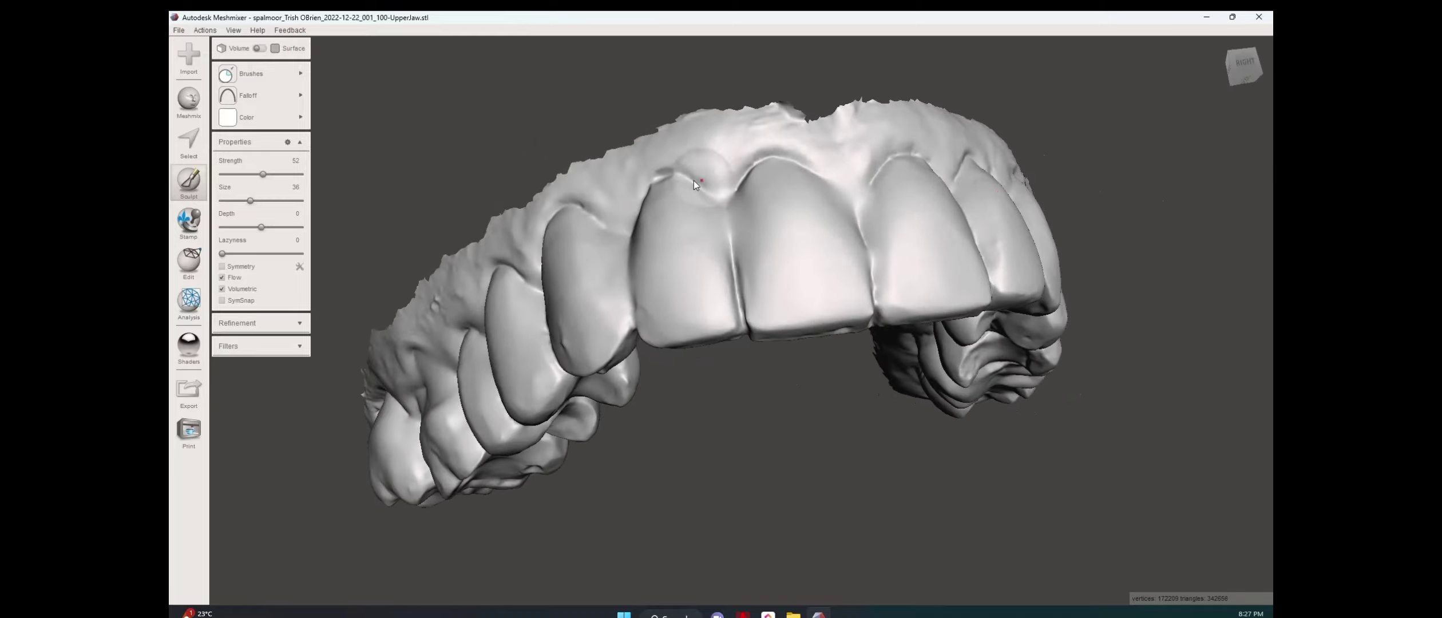
pyautogui.moveTo(583, 193); pyautogui.dragTo(588, 304, button='right')
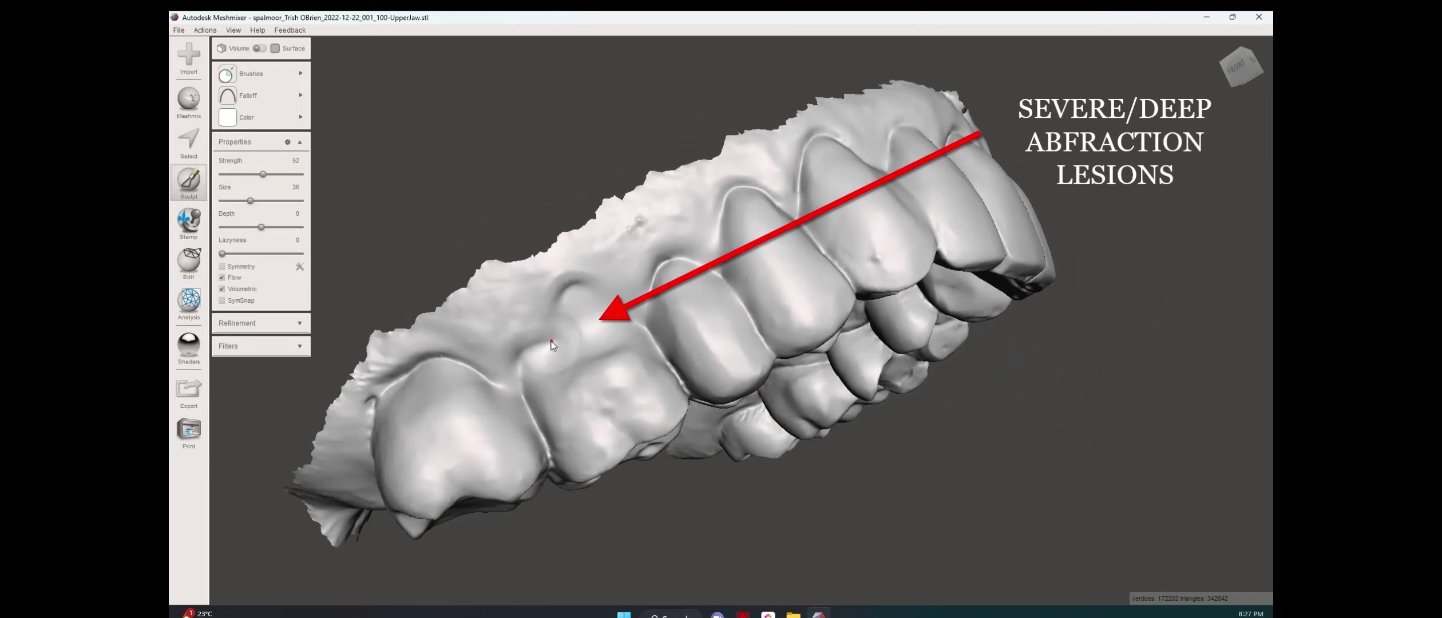
pyautogui.moveTo(532, 343); pyautogui.dragTo(507, 327, button='right')
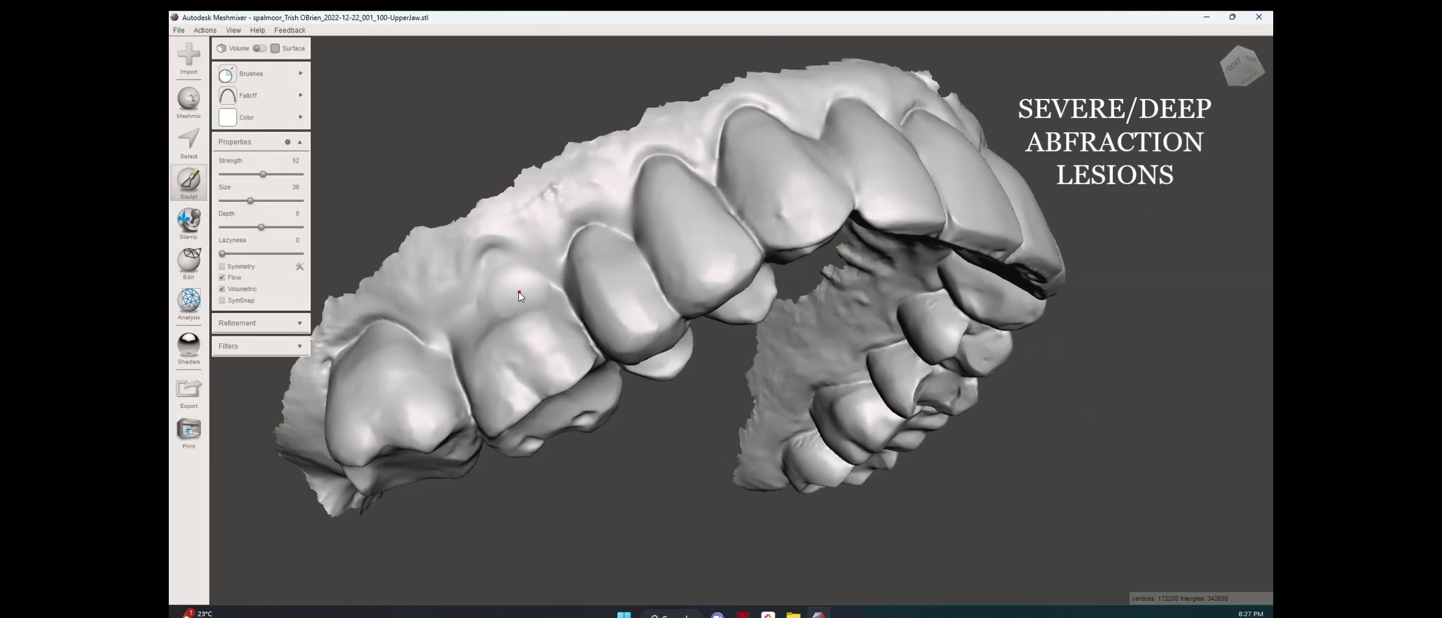
pyautogui.moveTo(513, 279); pyautogui.dragTo(703, 199, button='right')
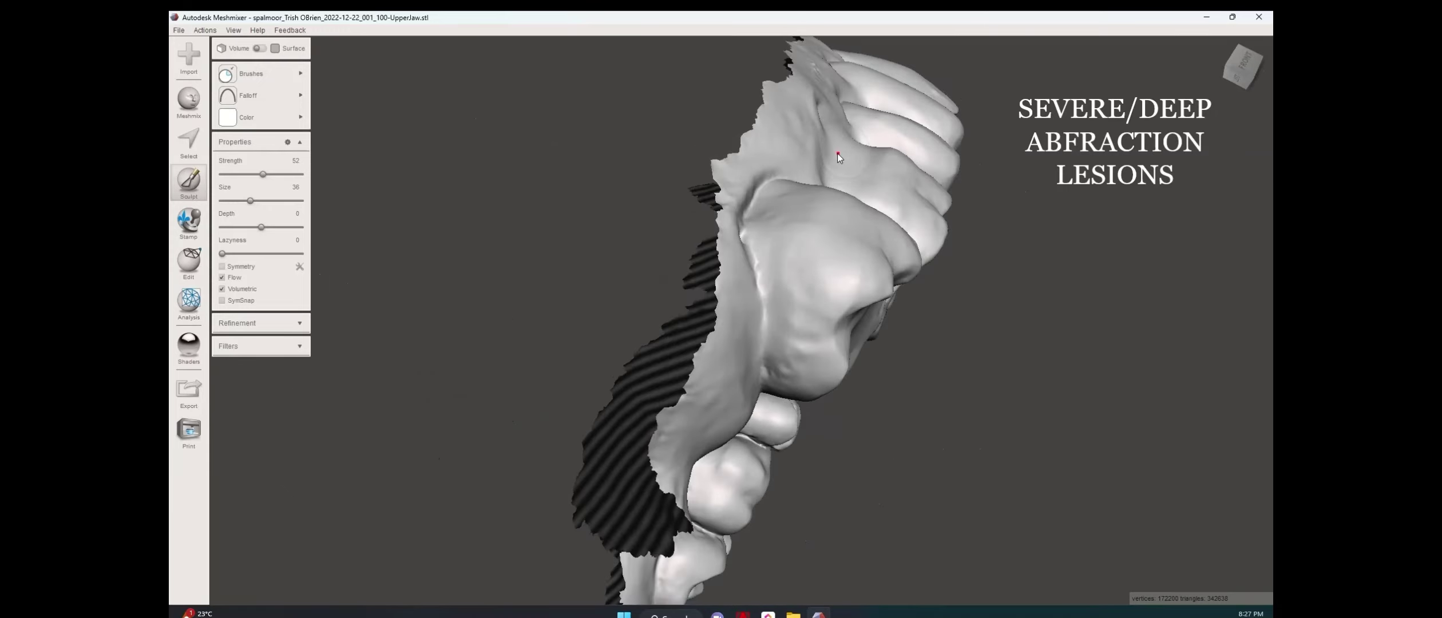
pyautogui.moveTo(838, 153); pyautogui.dragTo(795, 223, button='right')
pyautogui.moveTo(741, 303); pyautogui.dragTo(778, 261, button='right')
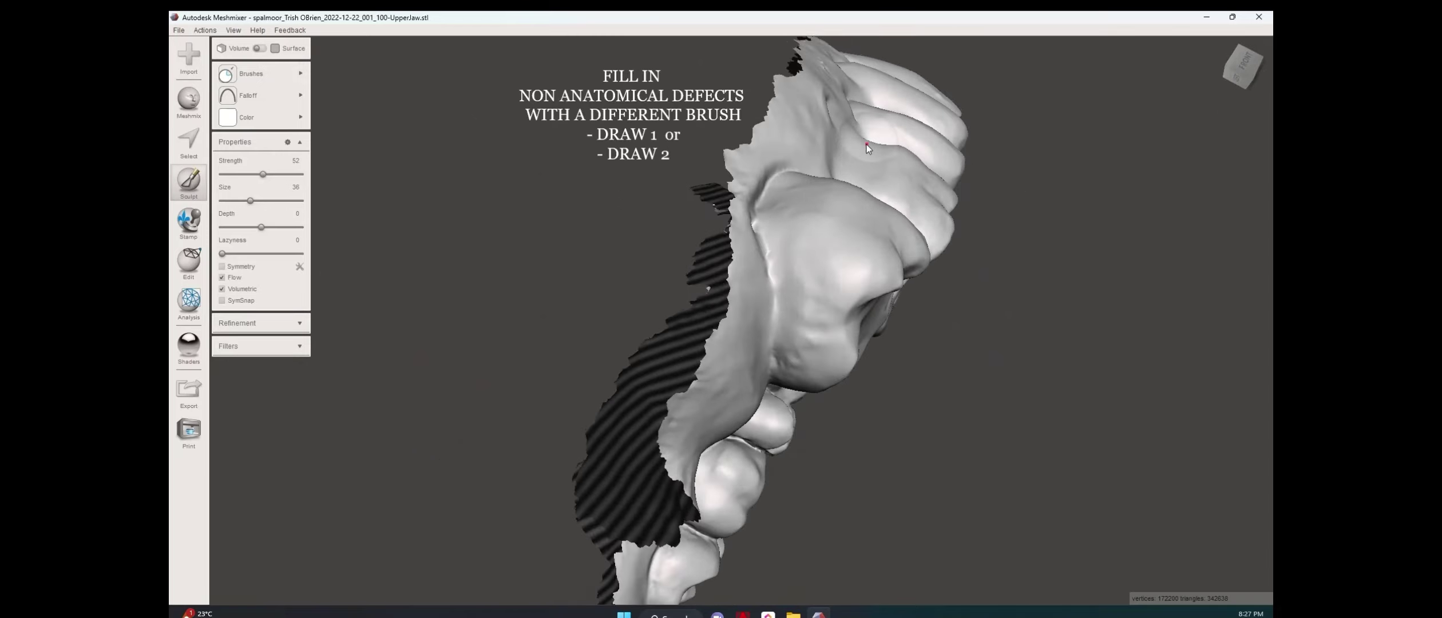
pyautogui.click(252, 73)
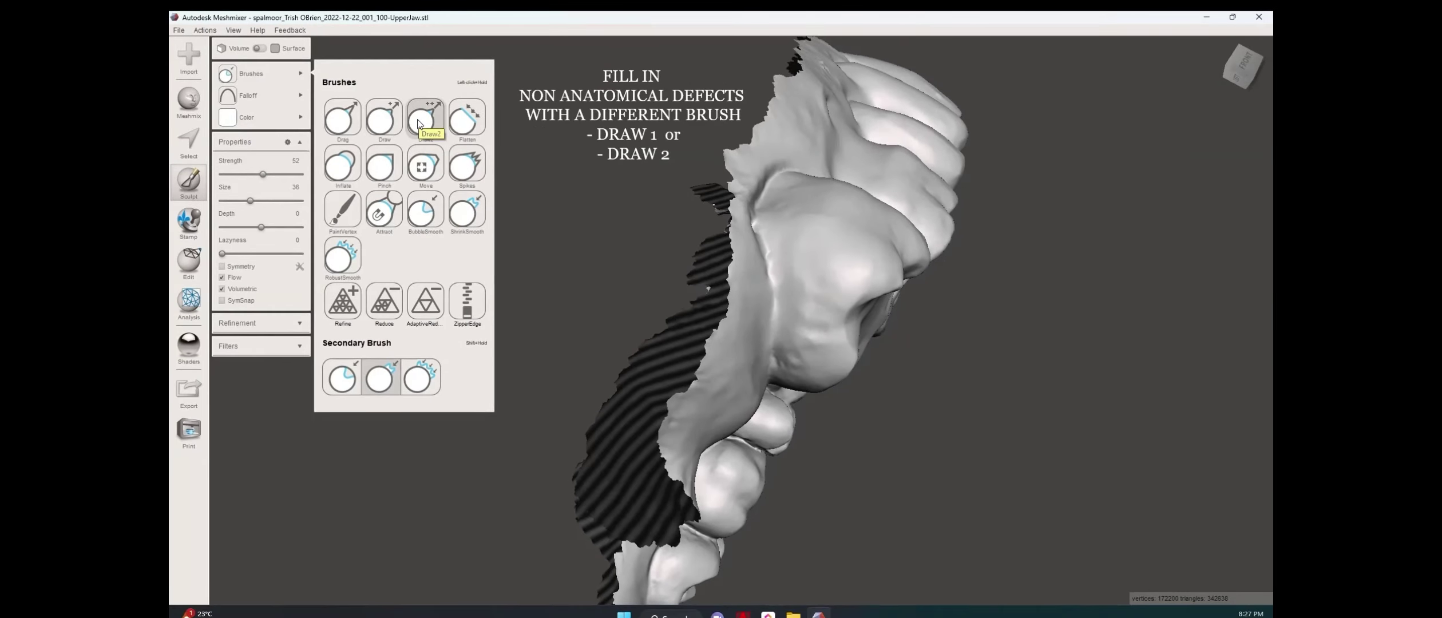
pyautogui.click(418, 125)
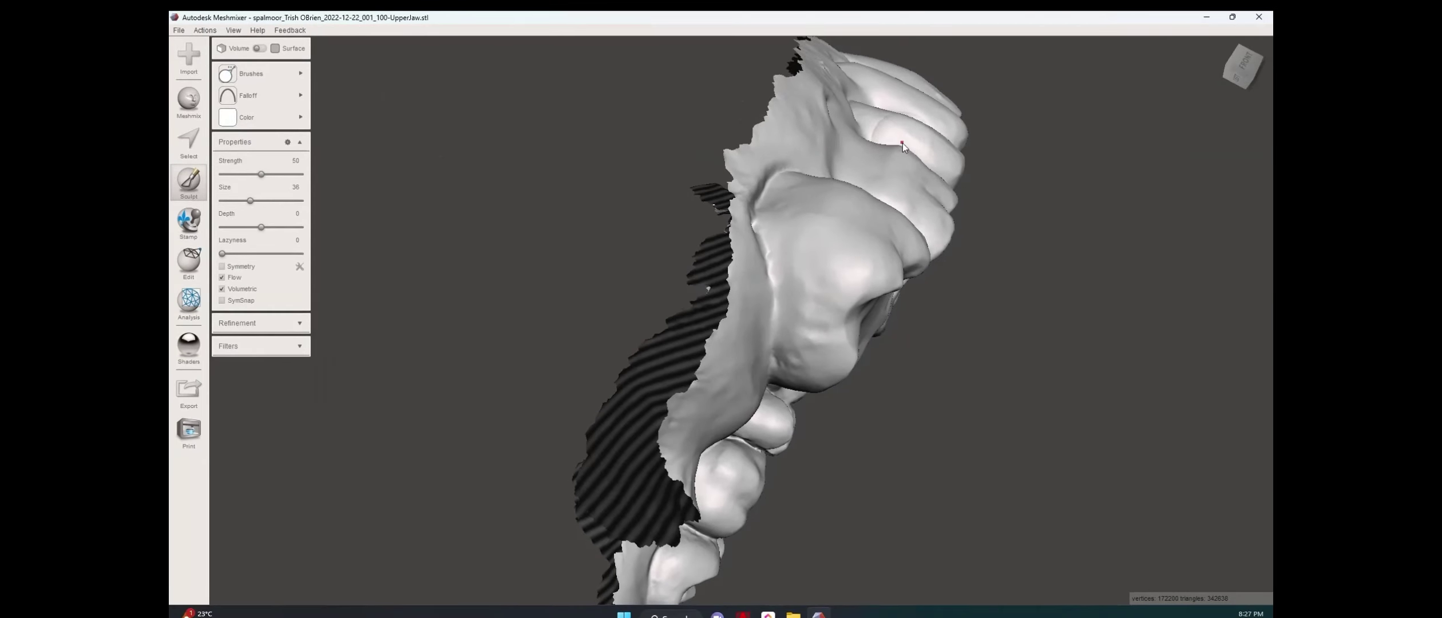
pyautogui.click(859, 136)
pyautogui.moveTo(858, 136)
pyautogui.mouseDown(button='right')
pyautogui.moveTo(820, 163)
pyautogui.moveTo(821, 183)
pyautogui.moveTo(774, 198)
pyautogui.mouseUp(button='right')
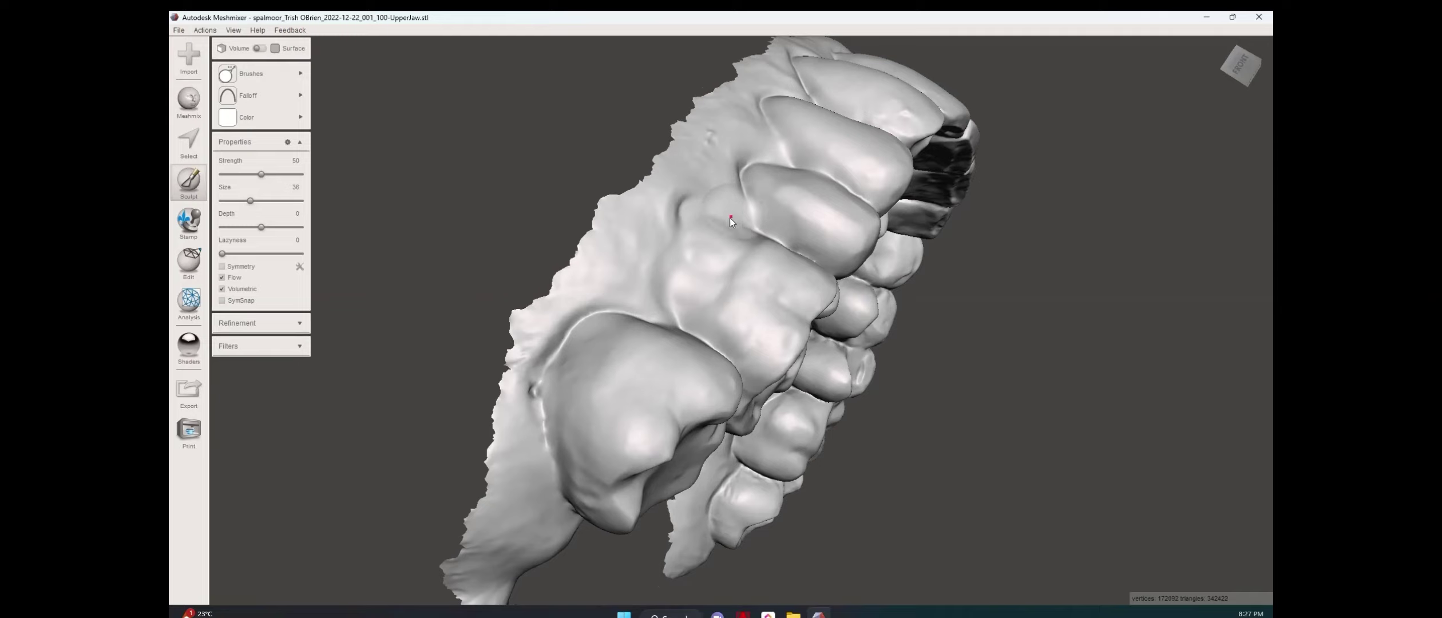
pyautogui.moveTo(725, 223); pyautogui.dragTo(739, 185, button='right')
pyautogui.moveTo(745, 163); pyautogui.dragTo(769, 122)
pyautogui.moveTo(769, 121)
pyautogui.mouseDown(button='right')
pyautogui.moveTo(756, 140)
pyautogui.moveTo(645, 146)
pyautogui.moveTo(671, 179)
pyautogui.moveTo(616, 247)
pyautogui.mouseUp(button='right')
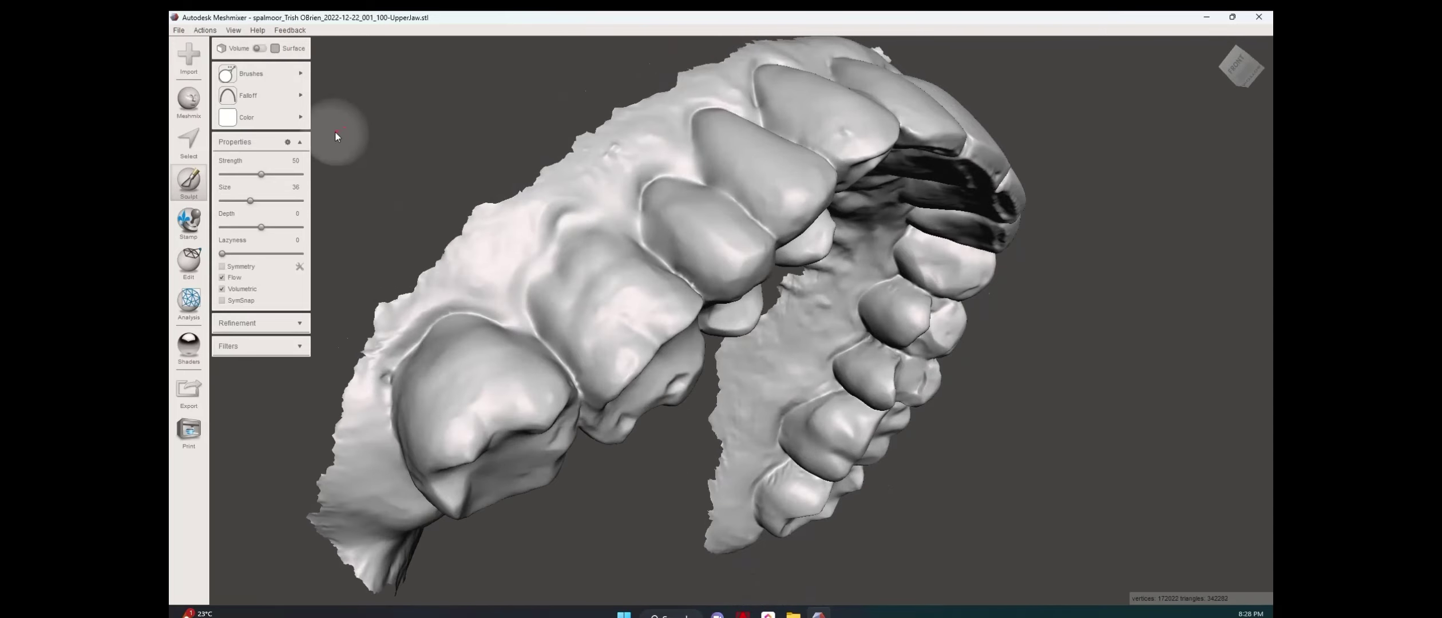
# Switch back to the BubbleSmooth brush and smooth the filled area at the neck of the first molar.
pyautogui.click(288, 77)
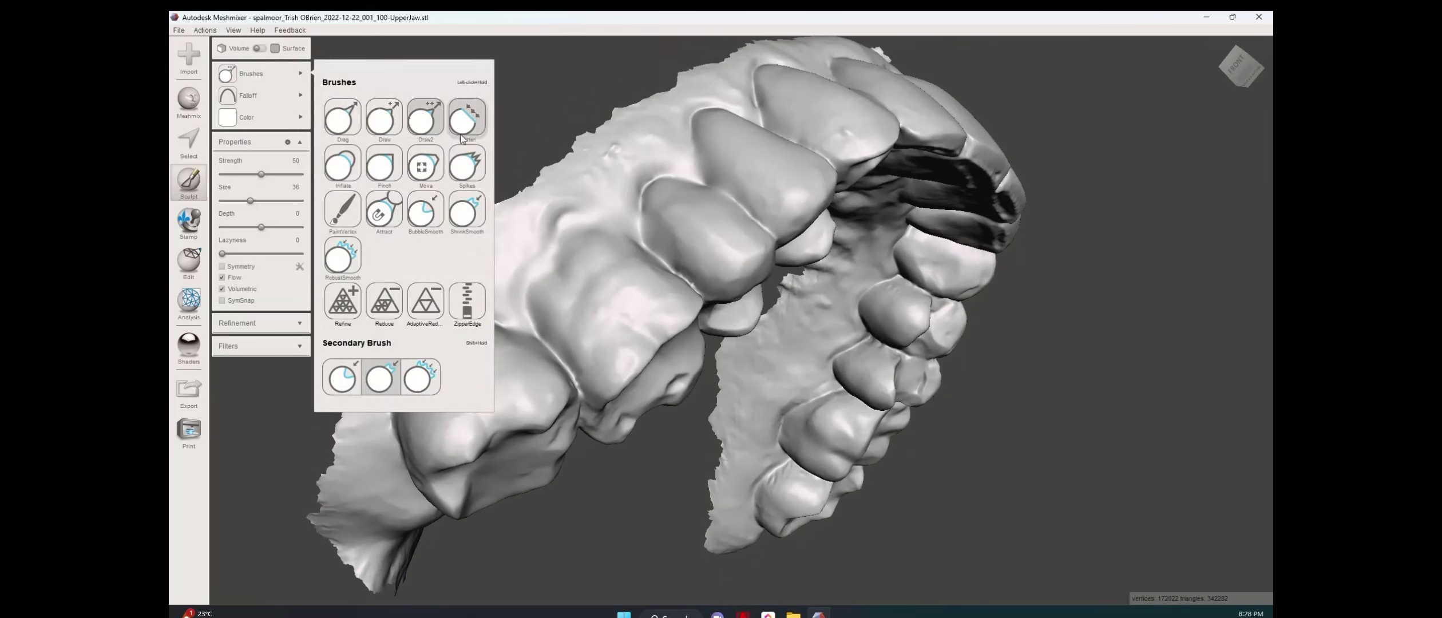
pyautogui.click(428, 212)
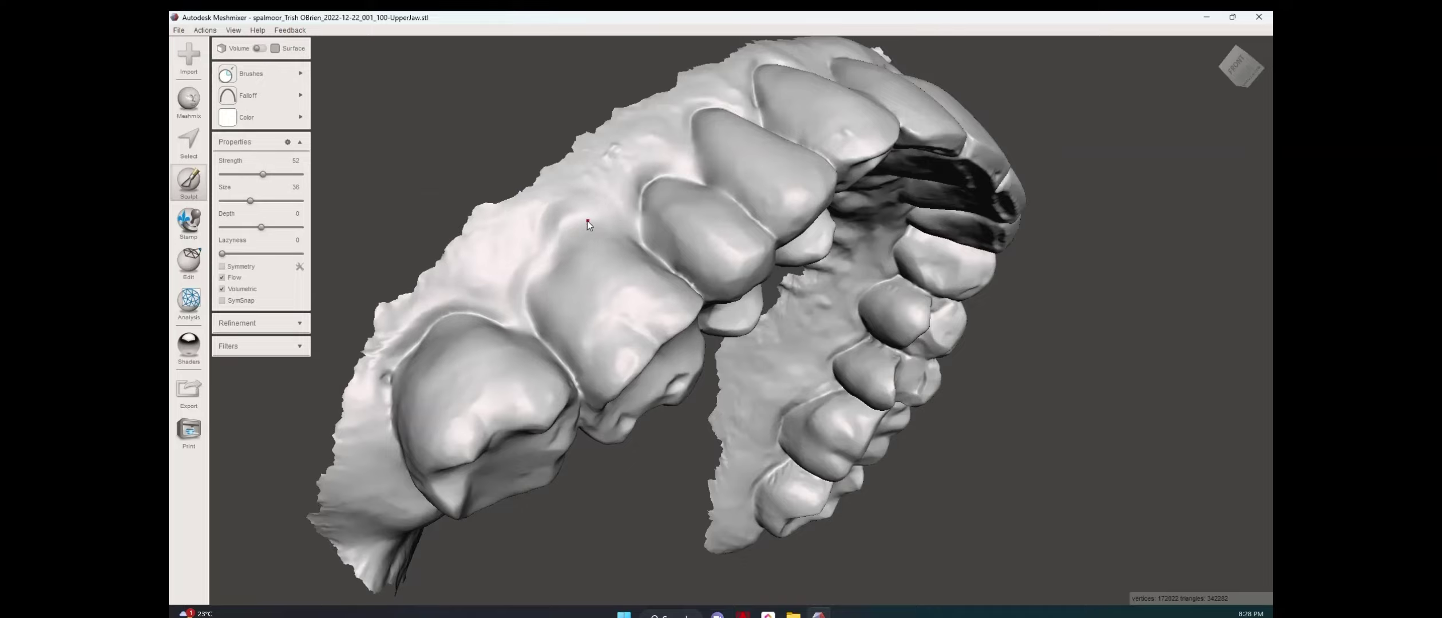
pyautogui.moveTo(609, 240); pyautogui.dragTo(656, 346, button='right')
pyautogui.moveTo(561, 318); pyautogui.dragTo(761, 395, button='right')
# Examine the teeth from the palatal, chewing and outer sides for gaps and undercuts that still need smoothing.
pyautogui.click(1243, 60)
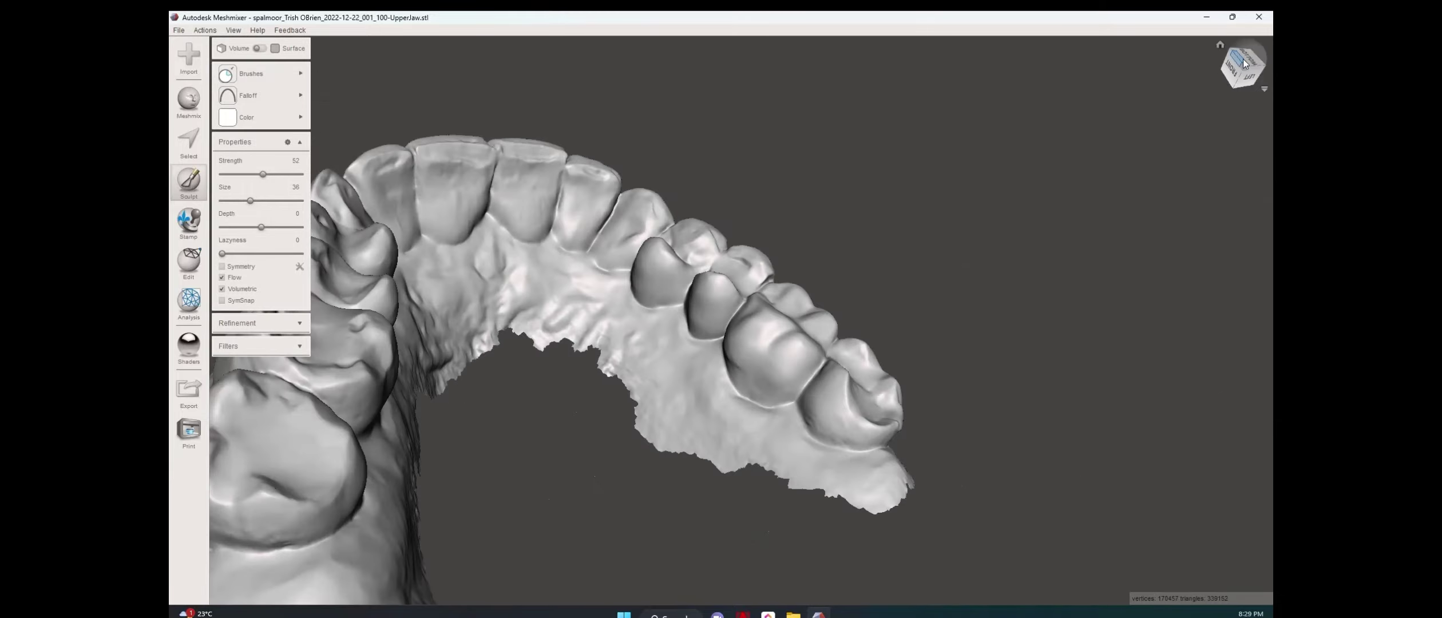
pyautogui.click(1242, 47)
pyautogui.click(1242, 65)
pyautogui.moveTo(1126, 269); pyautogui.dragTo(1030, 166, button='right')
pyautogui.scroll(5, 758, 183)
pyautogui.moveTo(758, 184); pyautogui.dragTo(763, 401, button='right')
pyautogui.scroll(-5, 762, 435)
pyautogui.moveTo(763, 435); pyautogui.dragTo(783, 321, button='middle')
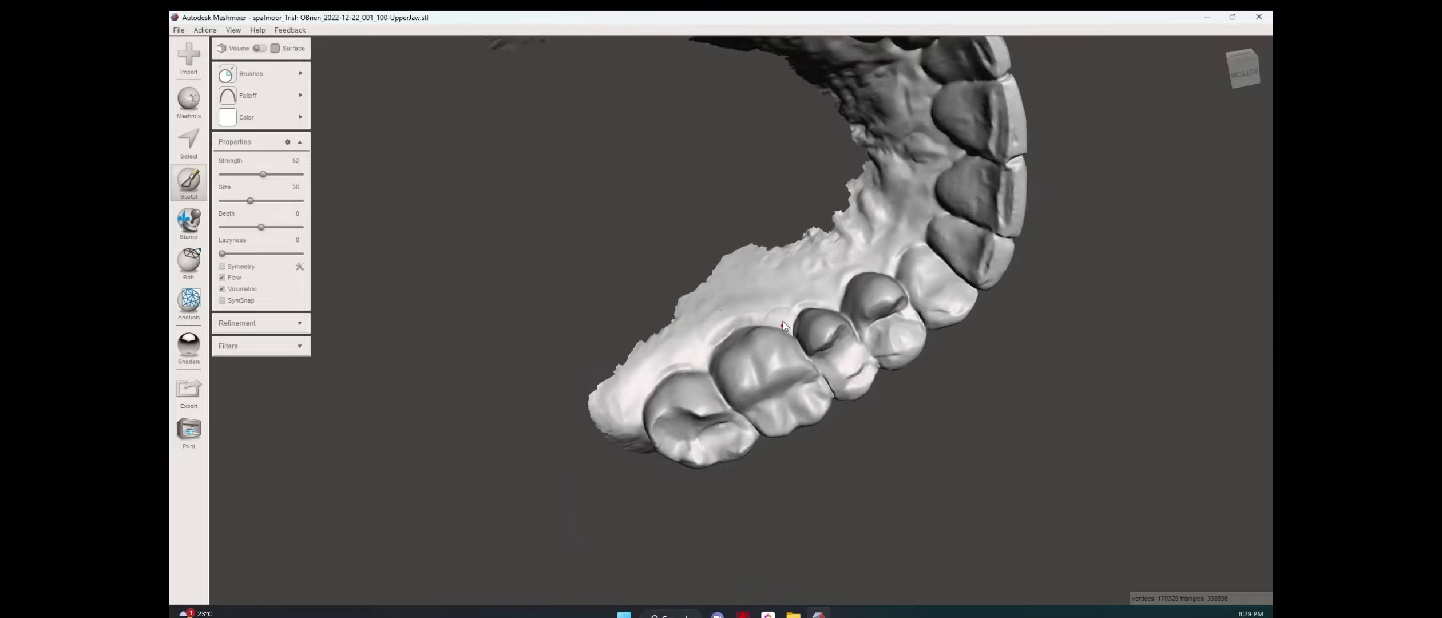
pyautogui.scroll(5, 775, 307)
pyautogui.moveTo(782, 321); pyautogui.dragTo(1034, 330, button='right')
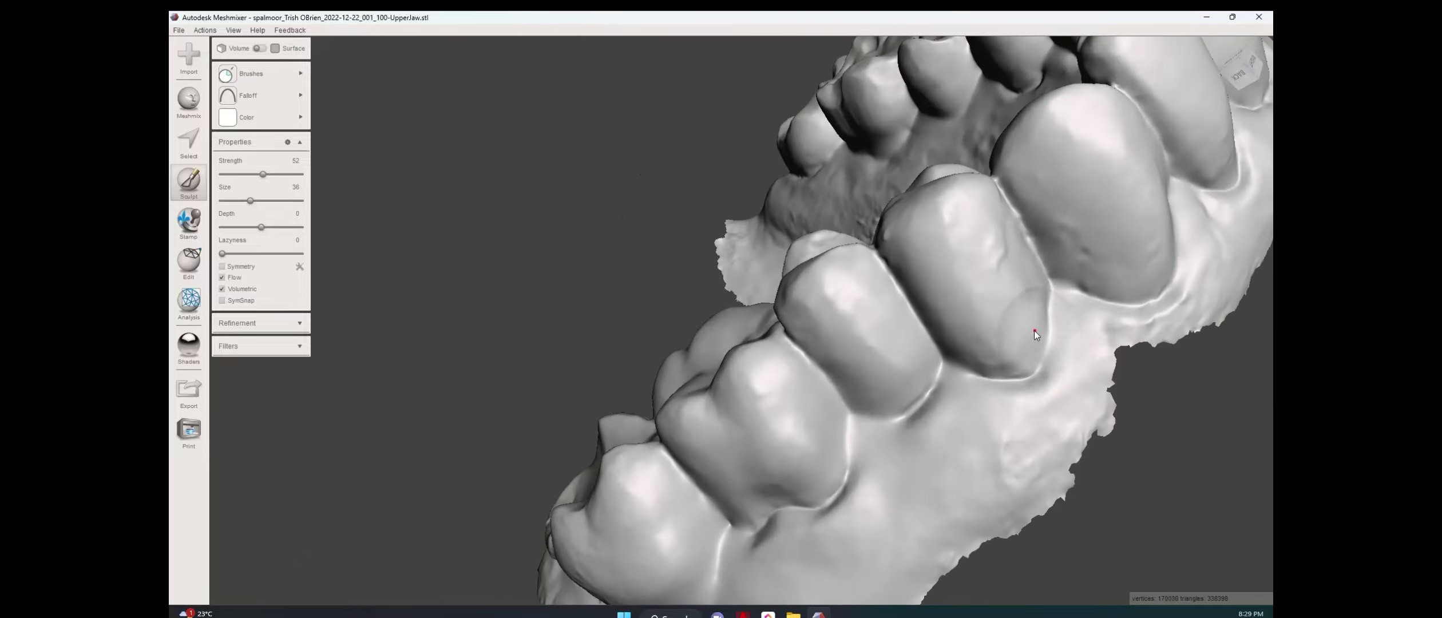
# Touch up the outer gum-side gap between the canine and the first premolar.
pyautogui.moveTo(1034, 330); pyautogui.dragTo(1085, 264)
pyautogui.moveTo(1085, 263); pyautogui.dragTo(1092, 287, button='right')
pyautogui.moveTo(944, 493); pyautogui.dragTo(778, 495, button='right')
pyautogui.moveTo(777, 495); pyautogui.dragTo(780, 437)
pyautogui.scroll(-4, 780, 437)
pyautogui.moveTo(780, 438)
pyautogui.mouseDown(button='right')
pyautogui.moveTo(856, 536)
pyautogui.moveTo(1097, 372)
pyautogui.moveTo(1134, 375)
pyautogui.moveTo(990, 486)
pyautogui.moveTo(1056, 468)
pyautogui.mouseUp(button='right')
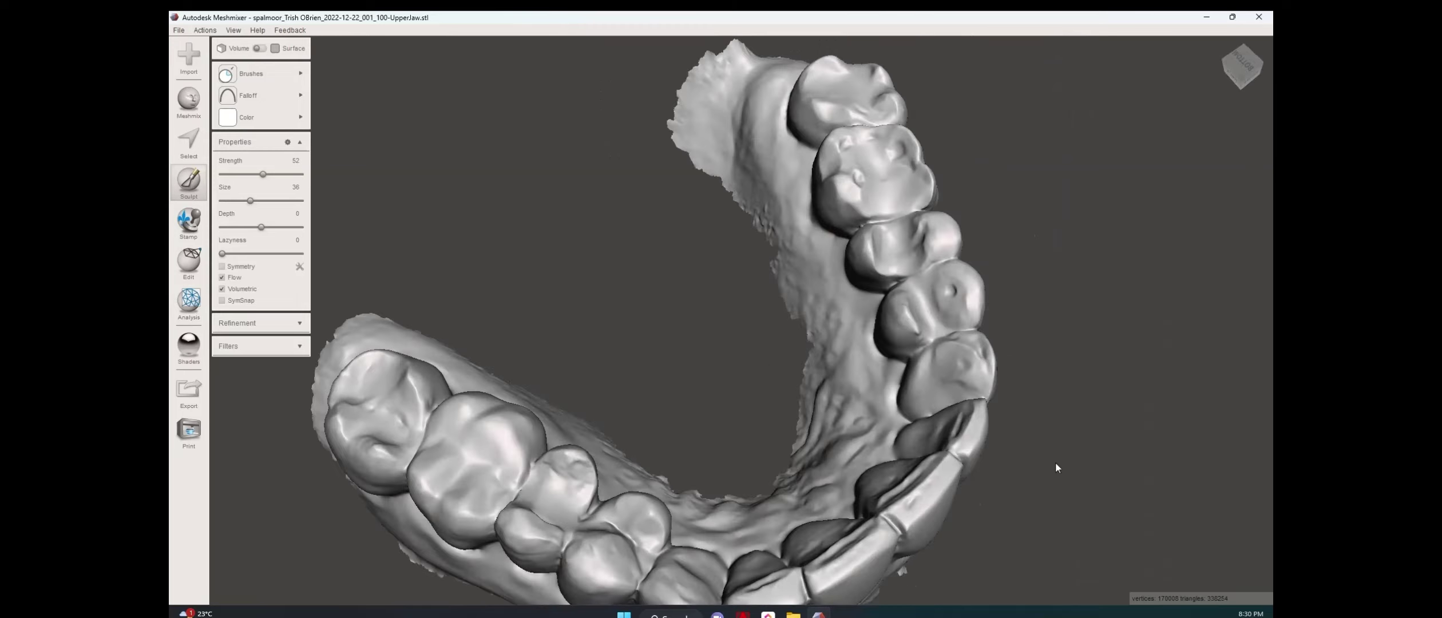